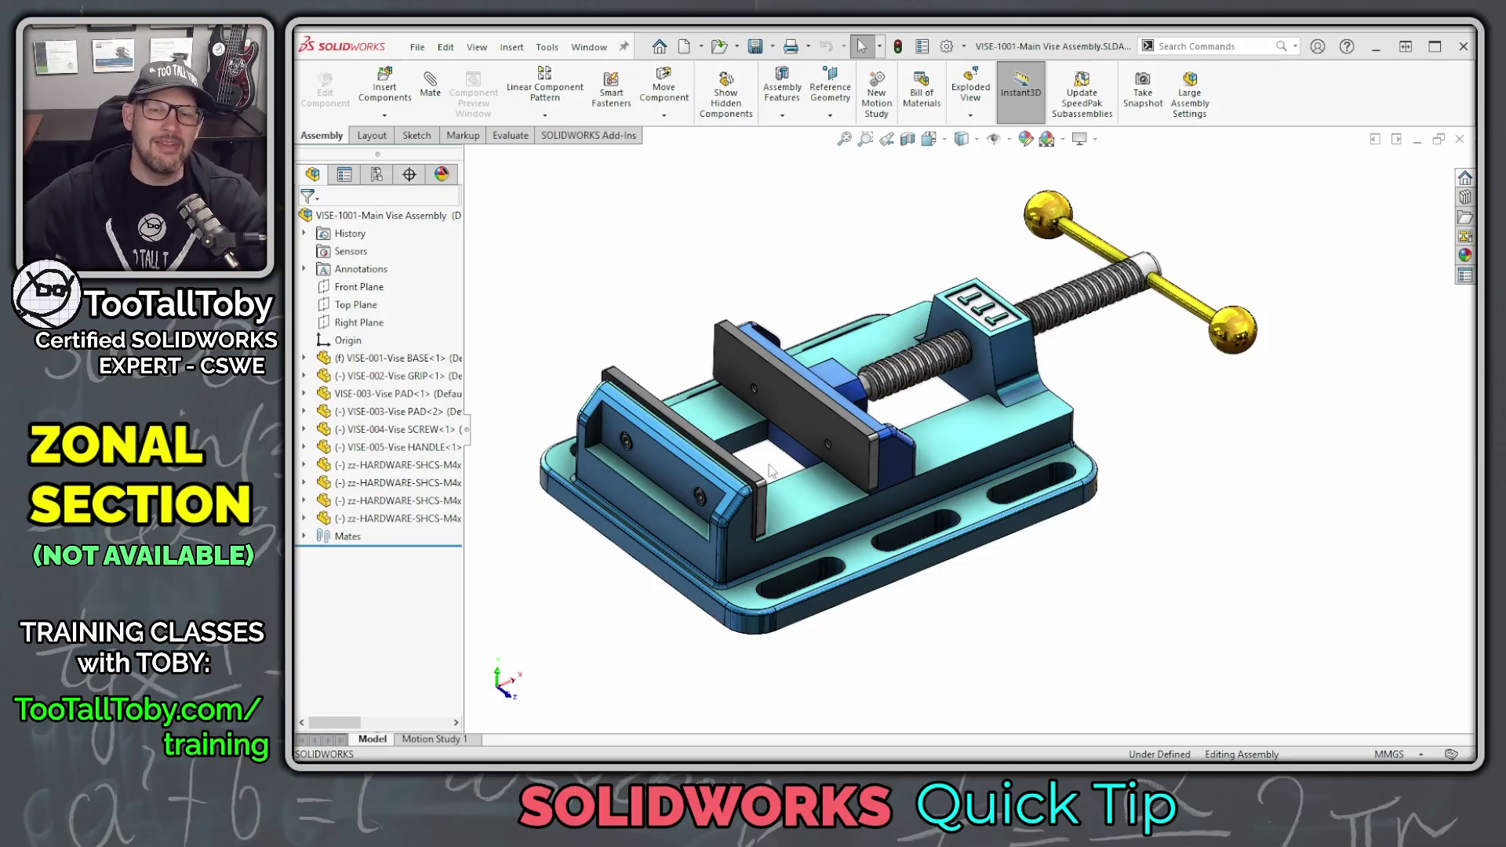
Step: Zoom out to the whole vise and start a Front Plane section view
{"action": "key", "text": "z"}
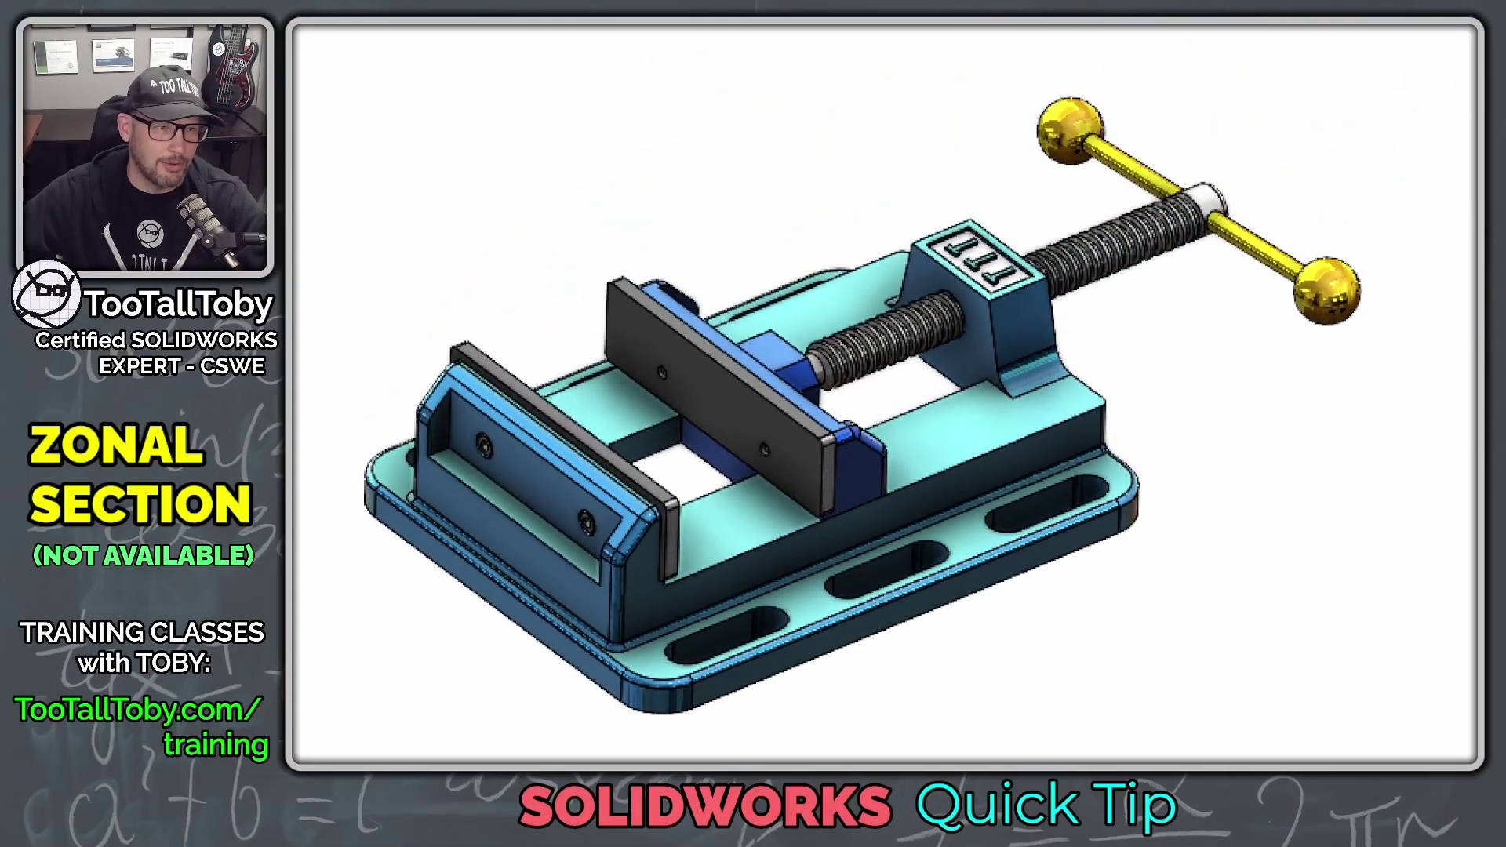
{"action": "mouse_move", "coordinate": [421, 592]}
{"action": "left_mouse_down"}
{"action": "mouse_move", "coordinate": [714, 441]}
{"action": "mouse_move", "coordinate": [945, 659]}
{"action": "left_mouse_up"}
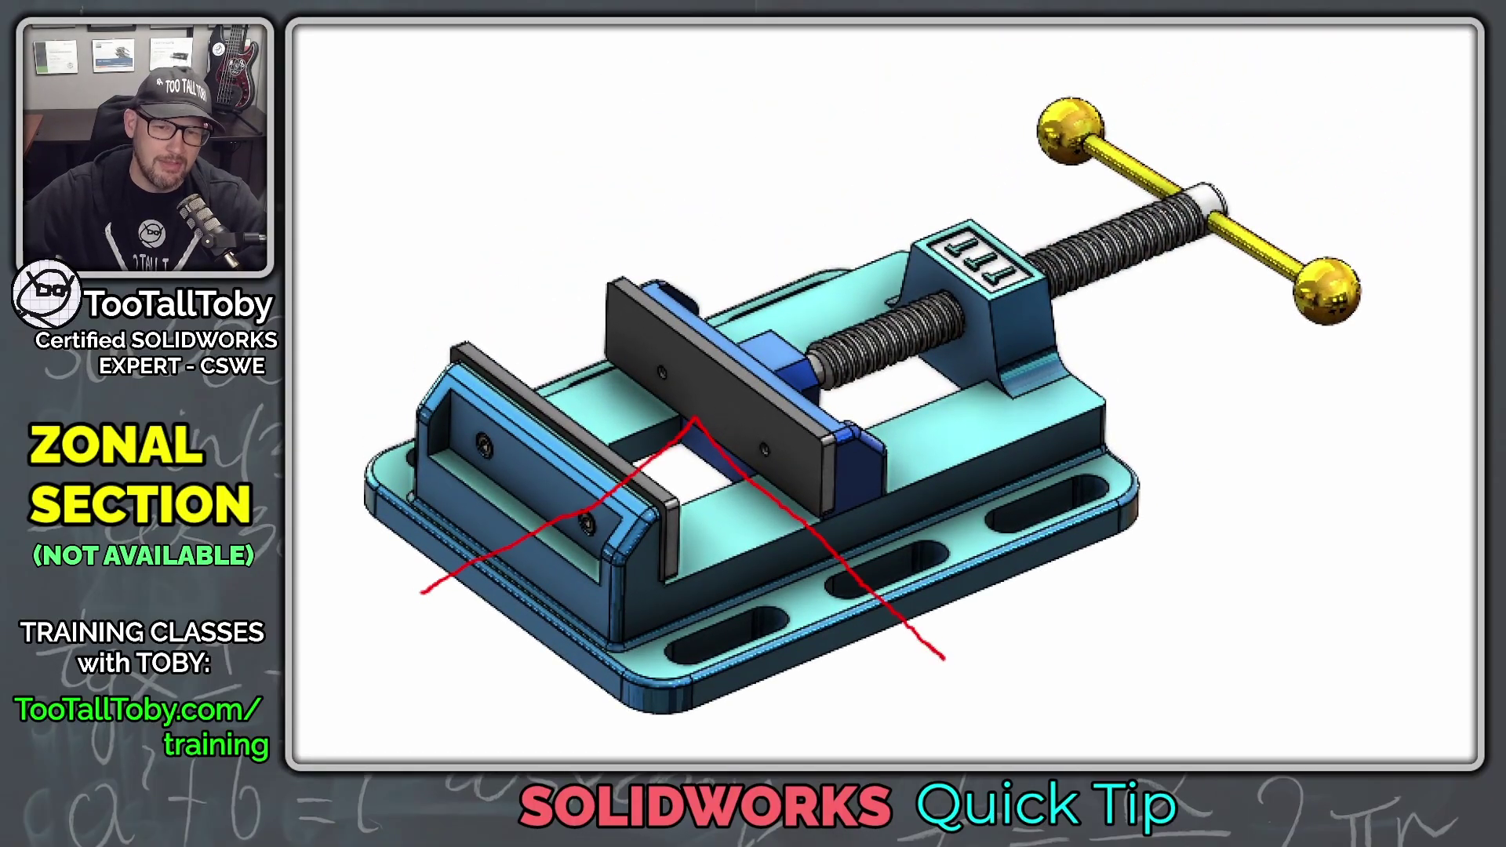
{"action": "mouse_move", "coordinate": [532, 588]}
{"action": "left_mouse_down"}
{"action": "mouse_move", "coordinate": [674, 480]}
{"action": "mouse_move", "coordinate": [754, 522]}
{"action": "mouse_move", "coordinate": [857, 710]}
{"action": "mouse_move", "coordinate": [816, 642]}
{"action": "mouse_move", "coordinate": [620, 580]}
{"action": "mouse_move", "coordinate": [588, 663]}
{"action": "mouse_move", "coordinate": [667, 588]}
{"action": "left_mouse_up"}
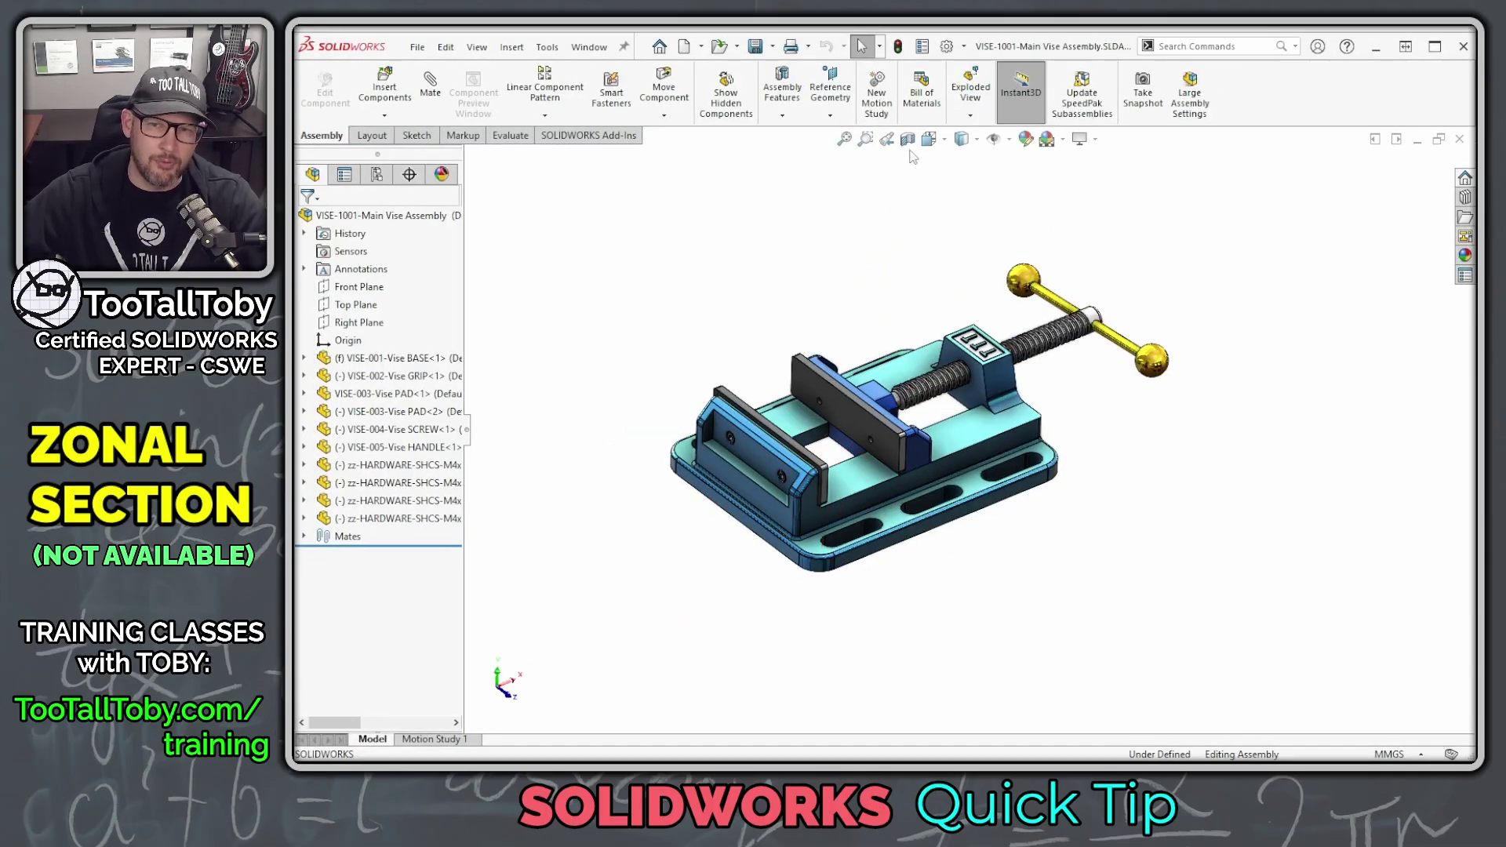
{"action": "left_click", "coordinate": [910, 140]}
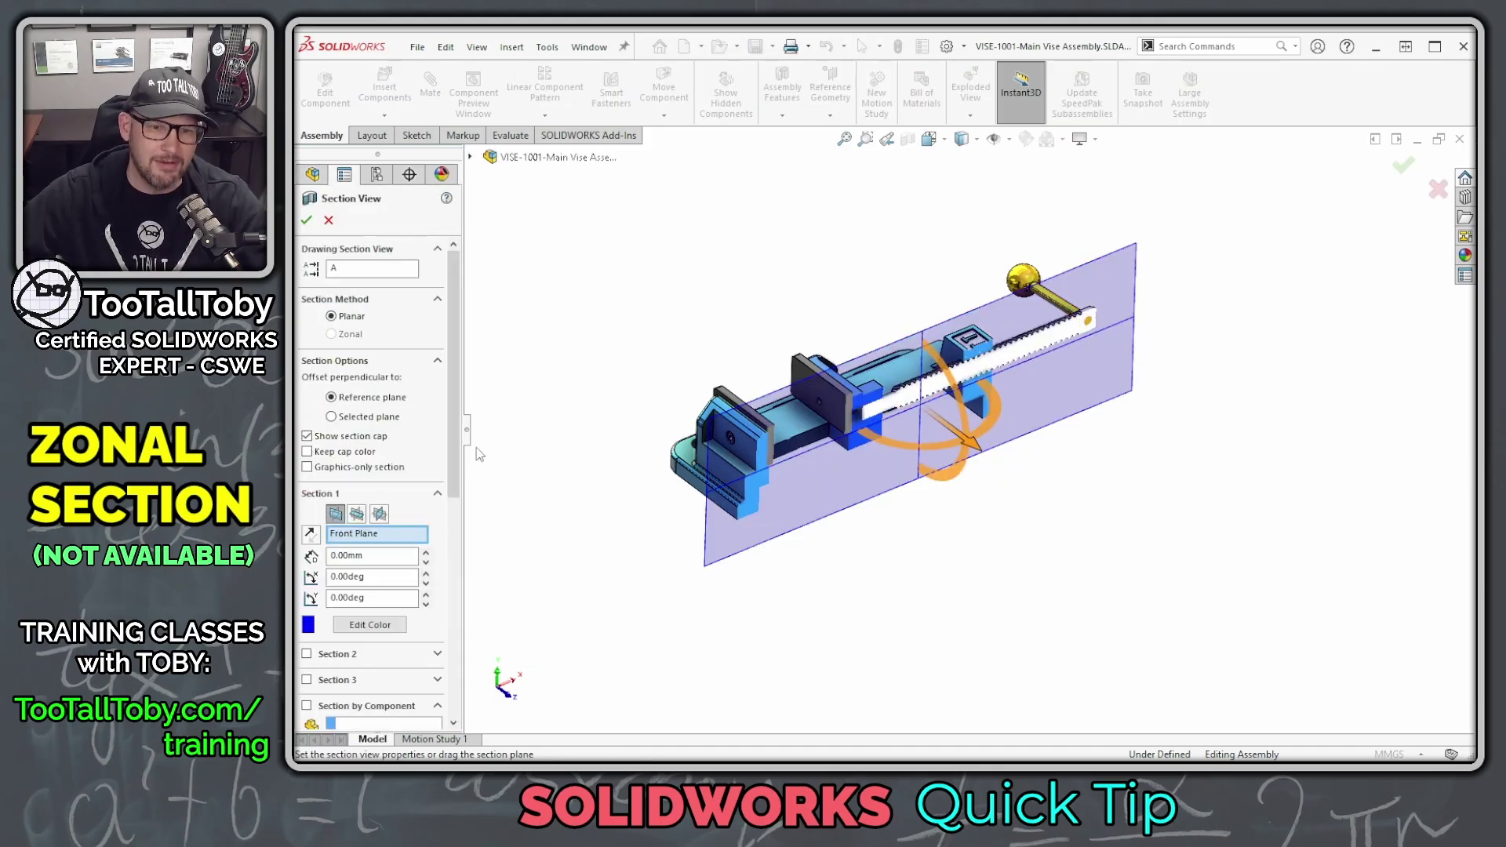
{"action": "scroll", "coordinate": [369, 471], "scroll_direction": "down", "scroll_amount": 3}
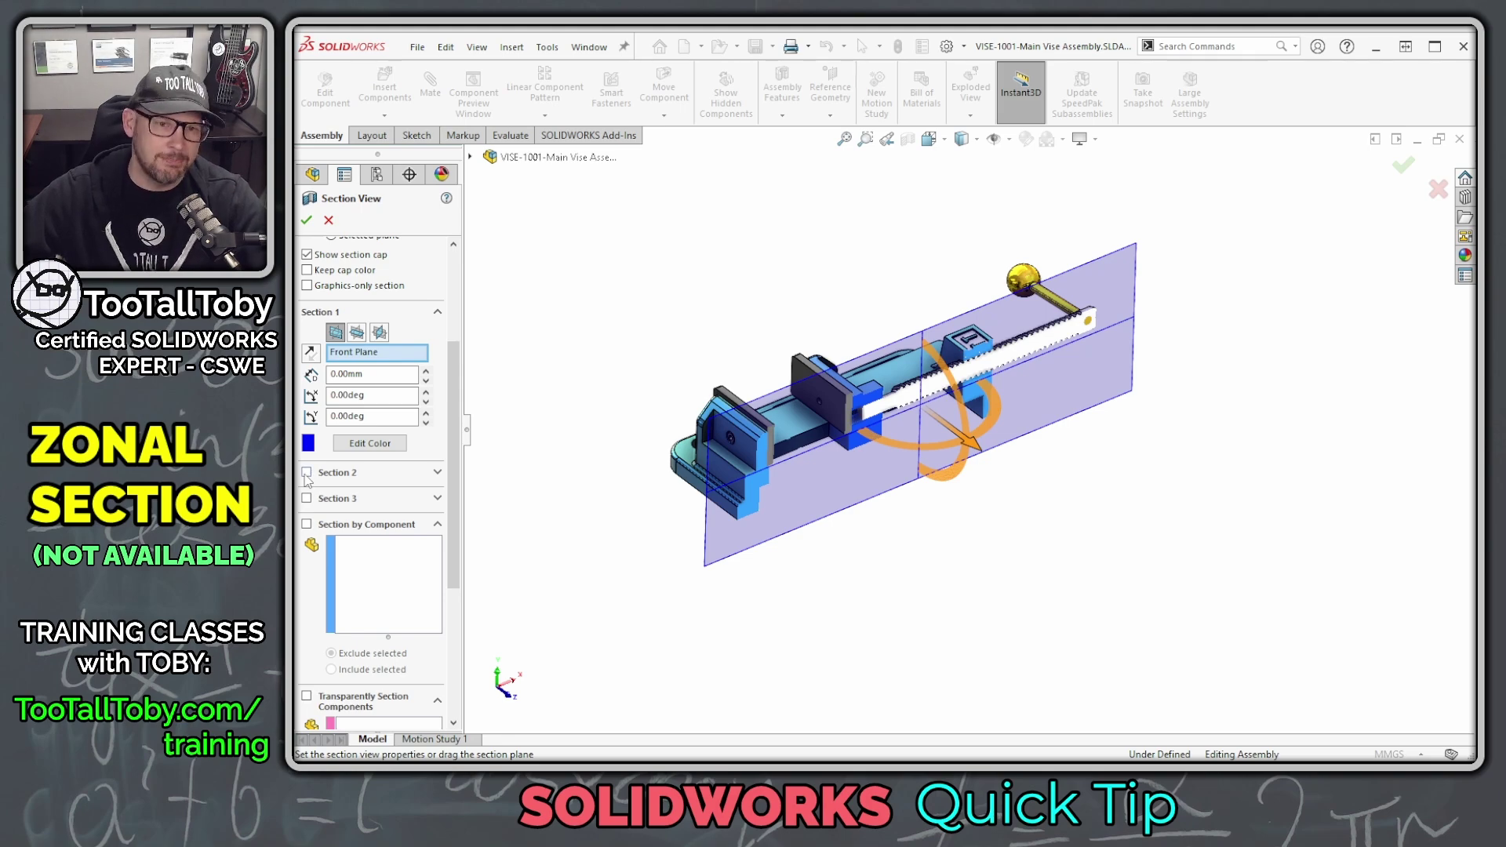
Step: Add a second section on the Right Plane, offset to 113.00mm
{"action": "left_click", "coordinate": [307, 473]}
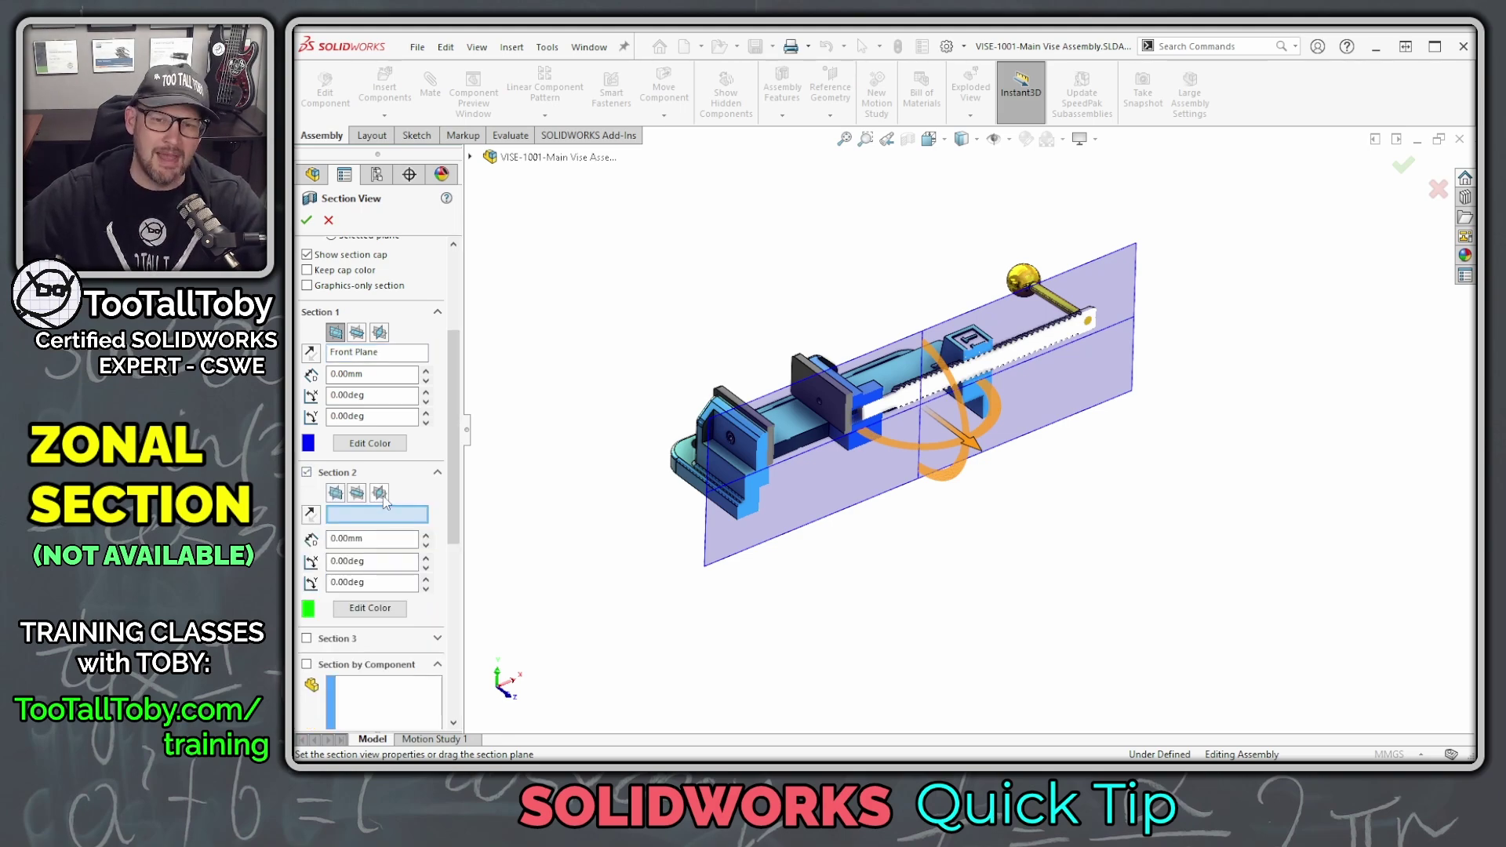
{"action": "left_click", "coordinate": [380, 494]}
{"action": "left_click_drag", "start_coordinate": [686, 506], "coordinate": [828, 453]}
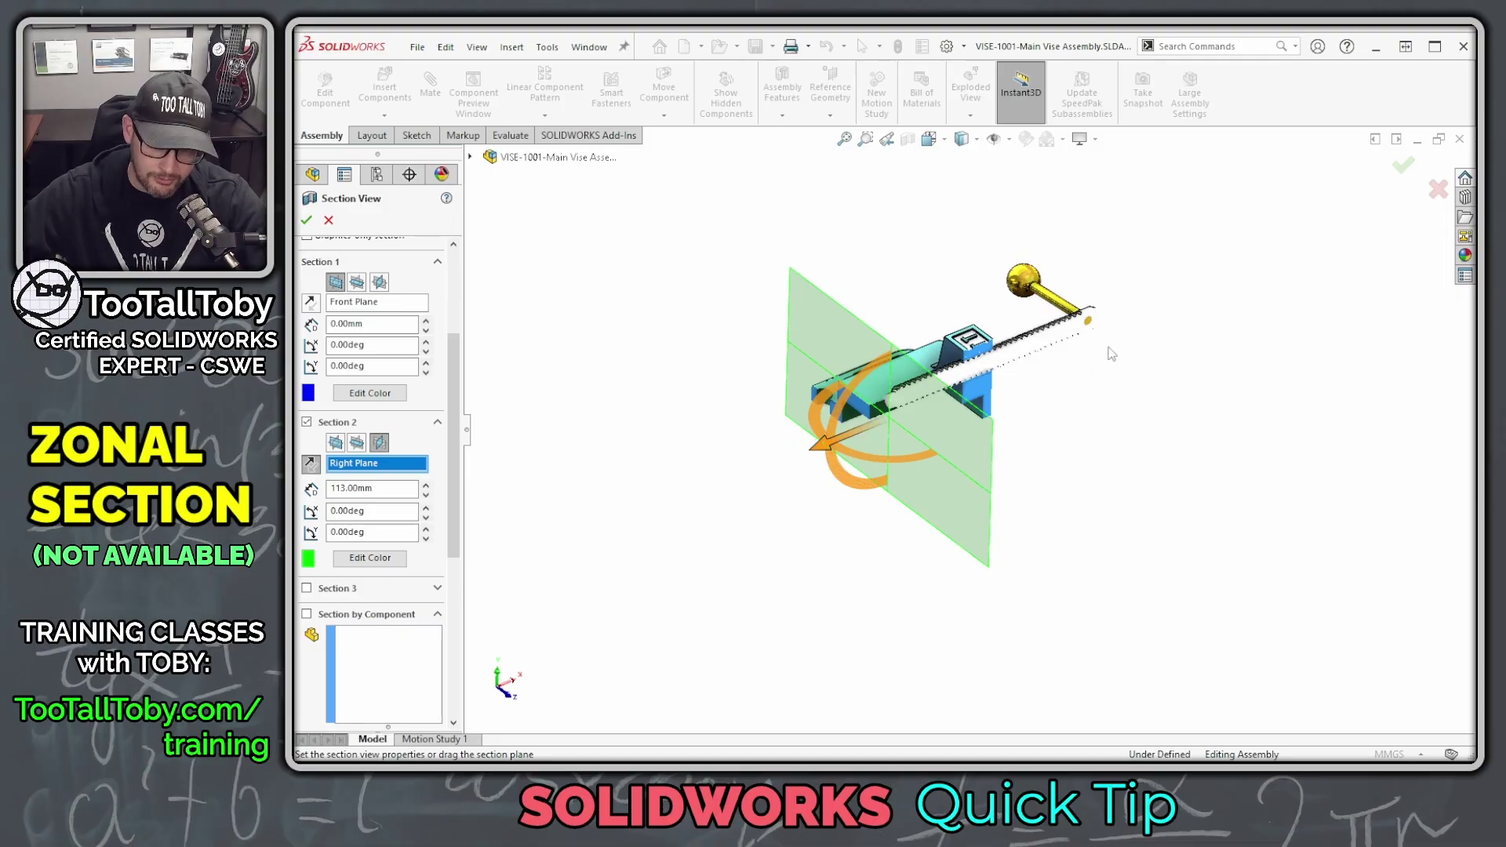
Step: Rotate the view to inspect the cuts at Front Plane 0.00mm and Right Plane 113.00mm
{"action": "middle_click_drag", "start_coordinate": [1112, 353], "coordinate": [1170, 377]}
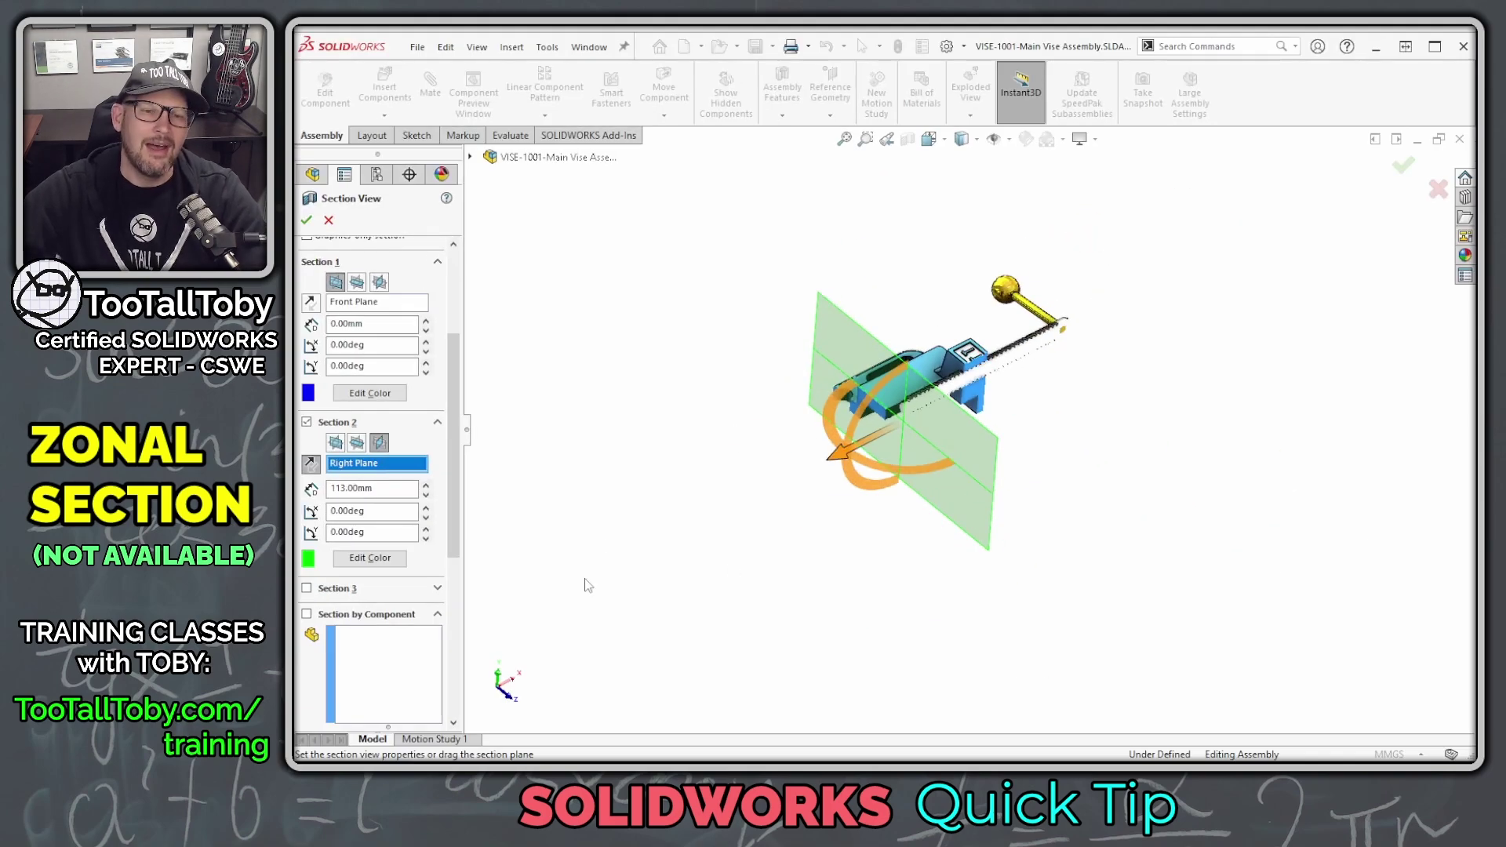
{"action": "scroll", "coordinate": [862, 439], "scroll_direction": "down", "scroll_amount": 3}
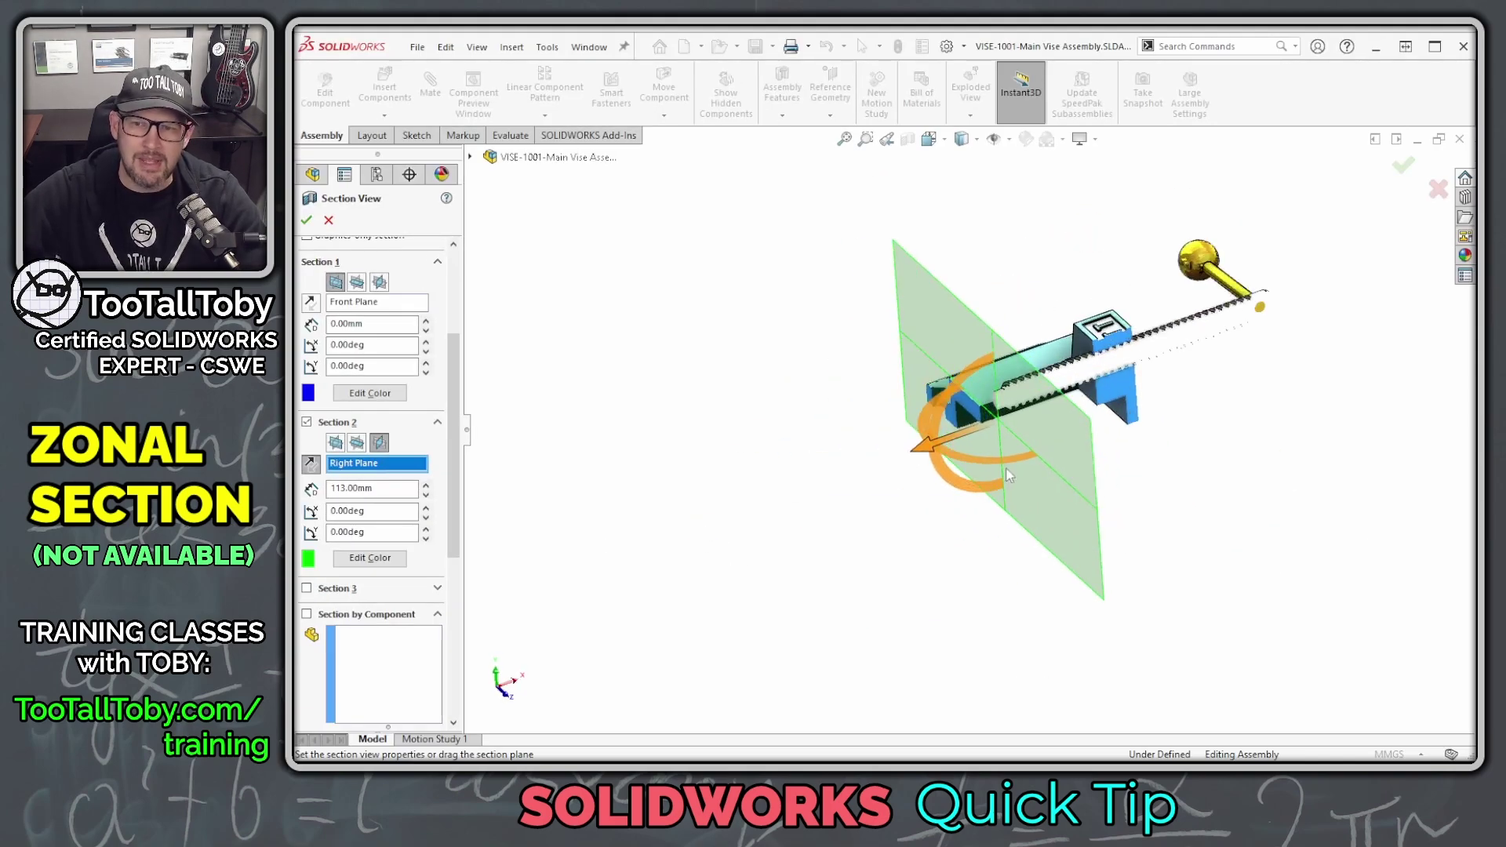
{"action": "left_click_drag", "start_coordinate": [457, 414], "coordinate": [472, 311]}
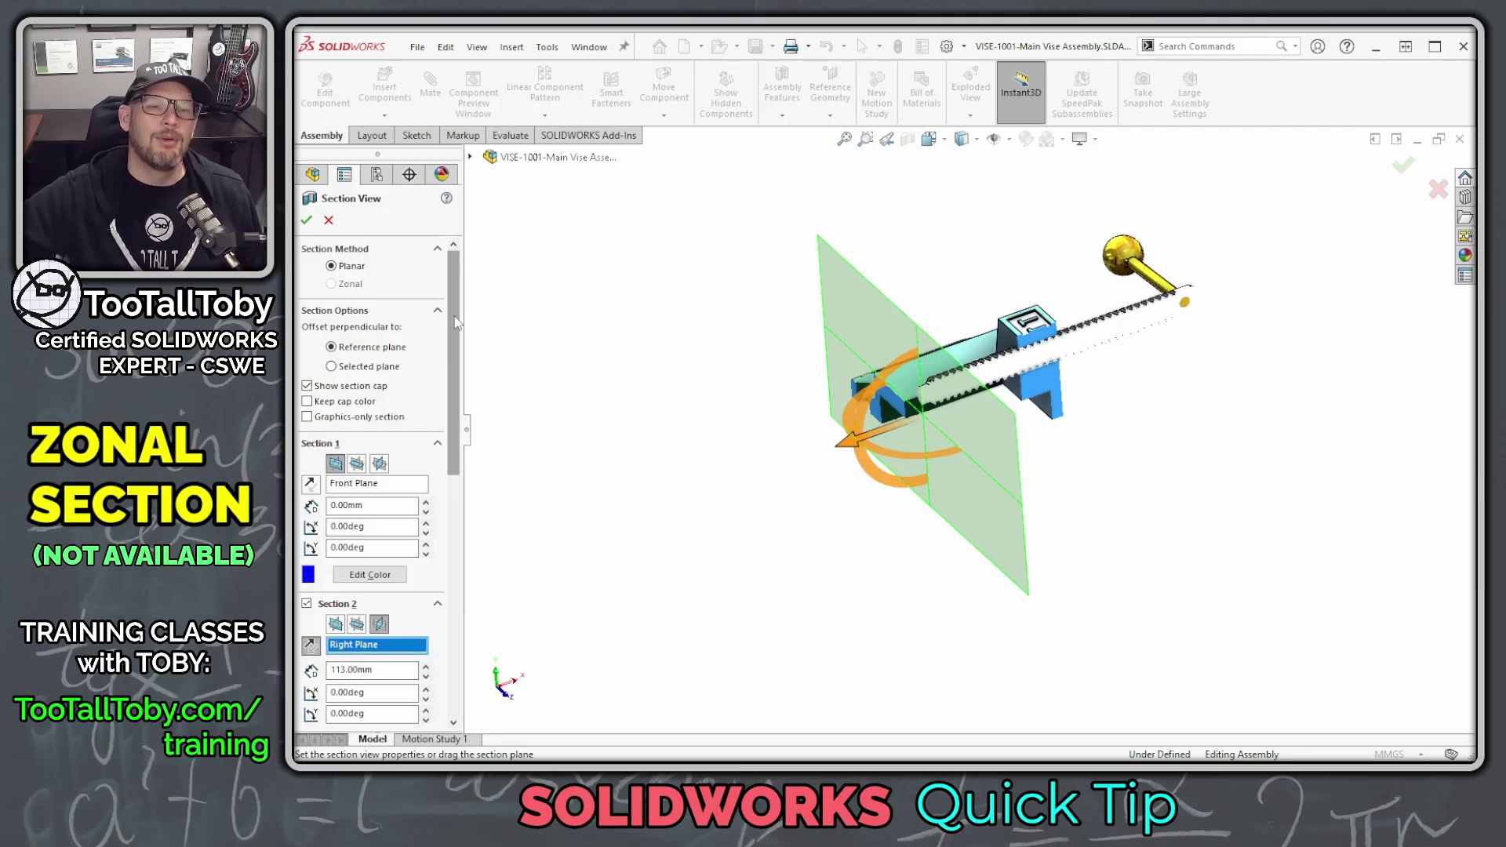
{"action": "scroll", "coordinate": [460, 353], "scroll_direction": "down", "scroll_amount": 3}
{"action": "scroll", "coordinate": [460, 357], "scroll_direction": "down", "scroll_amount": 2}
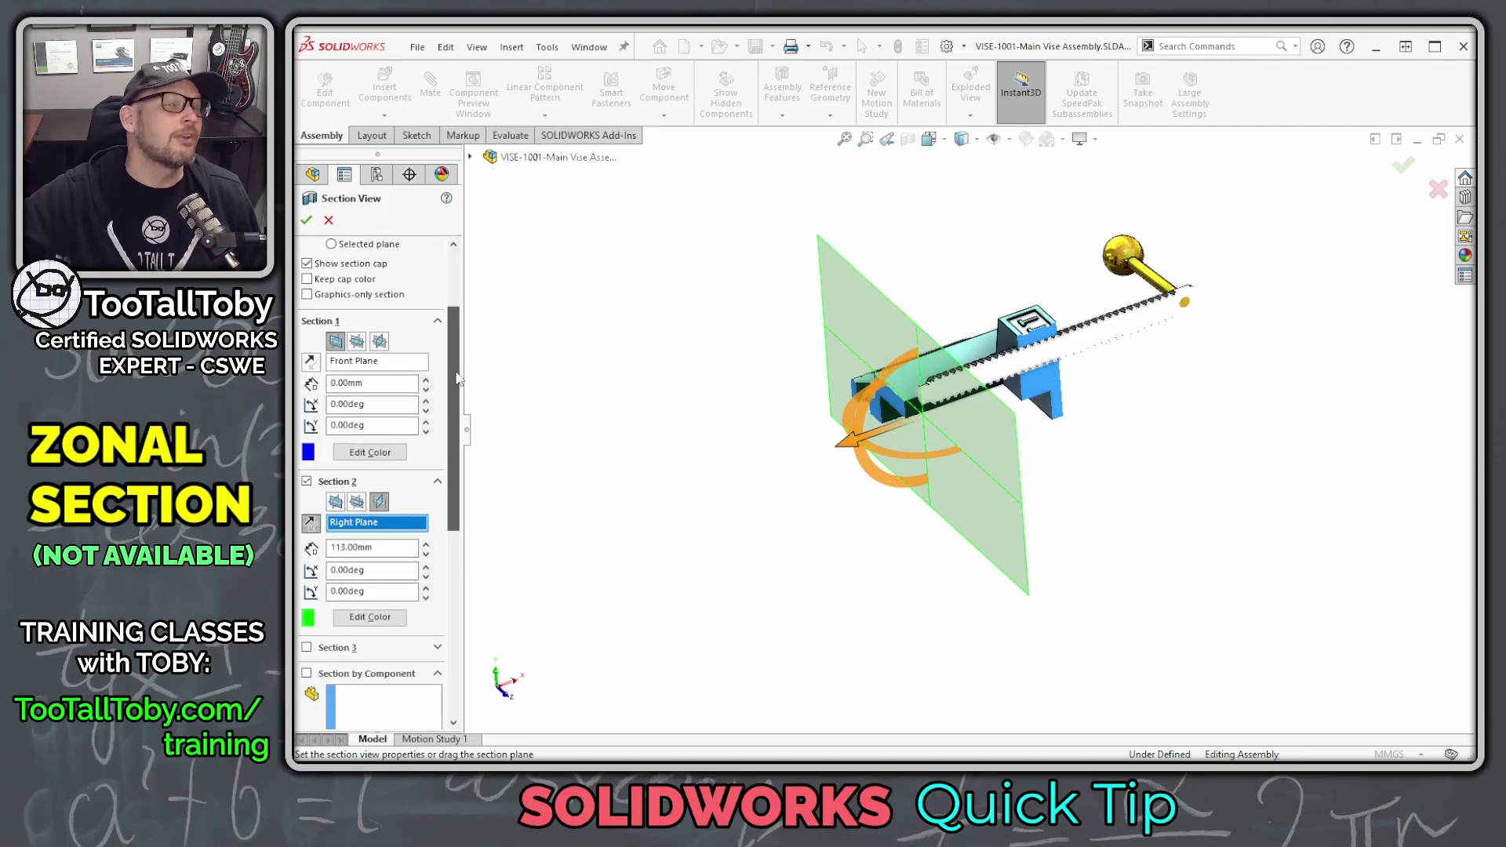
{"action": "scroll", "coordinate": [460, 341], "scroll_direction": "up", "scroll_amount": 4}
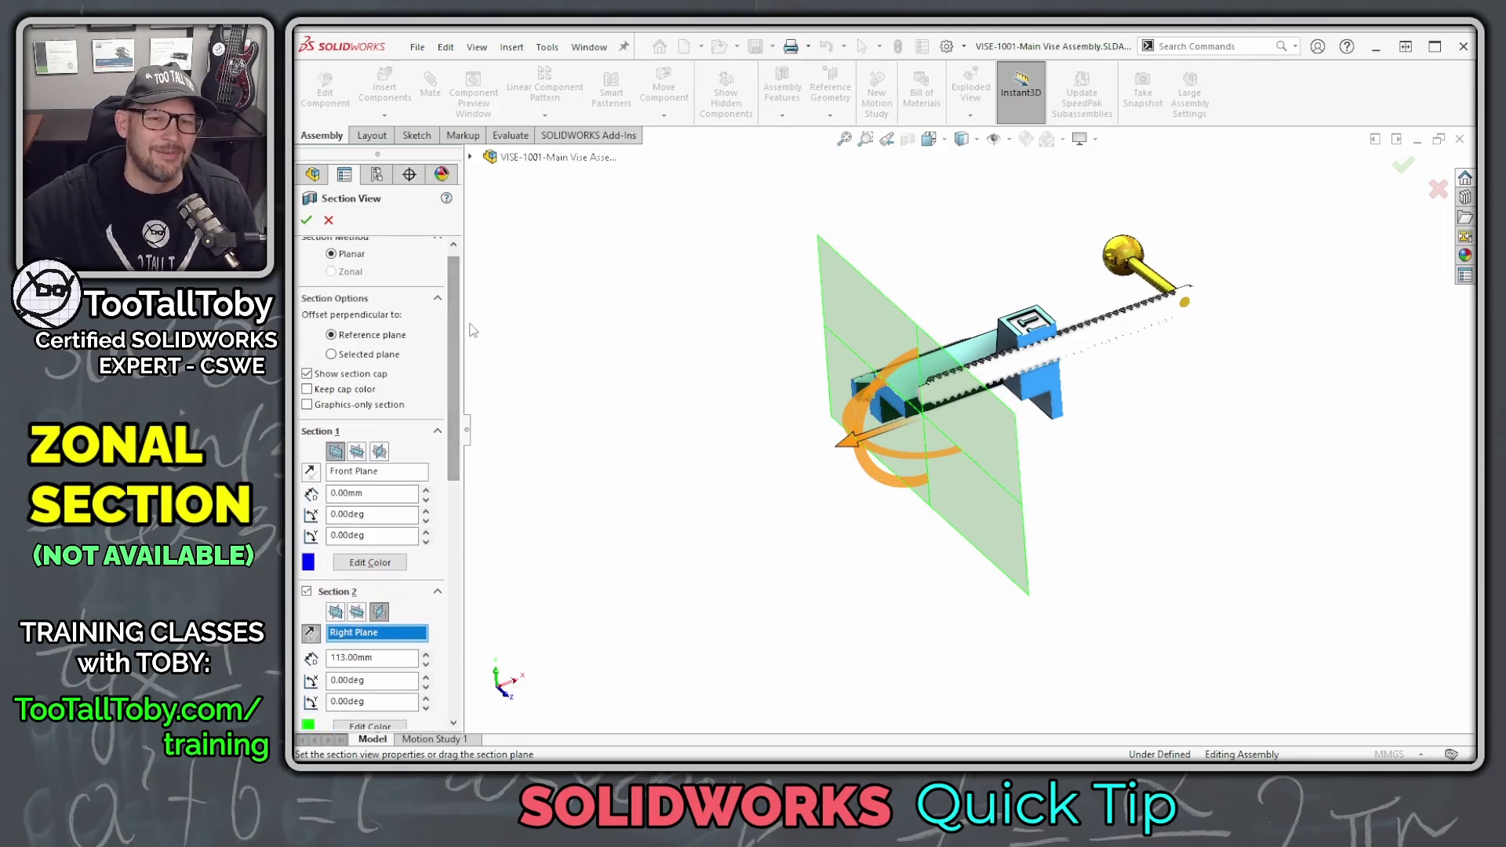
{"action": "left_click_drag", "start_coordinate": [458, 329], "coordinate": [460, 605]}
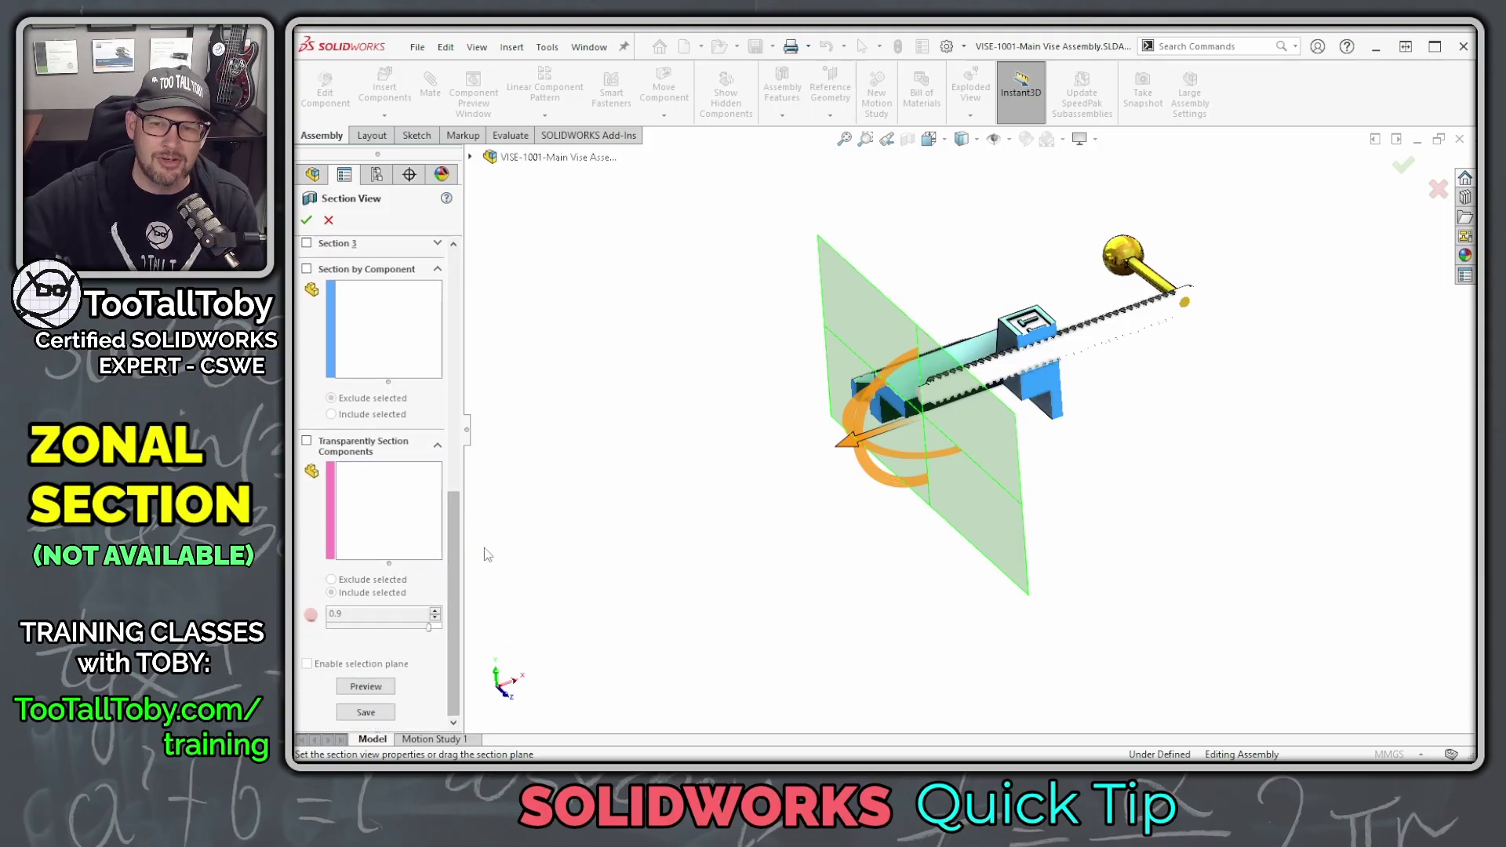
{"action": "left_click", "coordinate": [307, 442]}
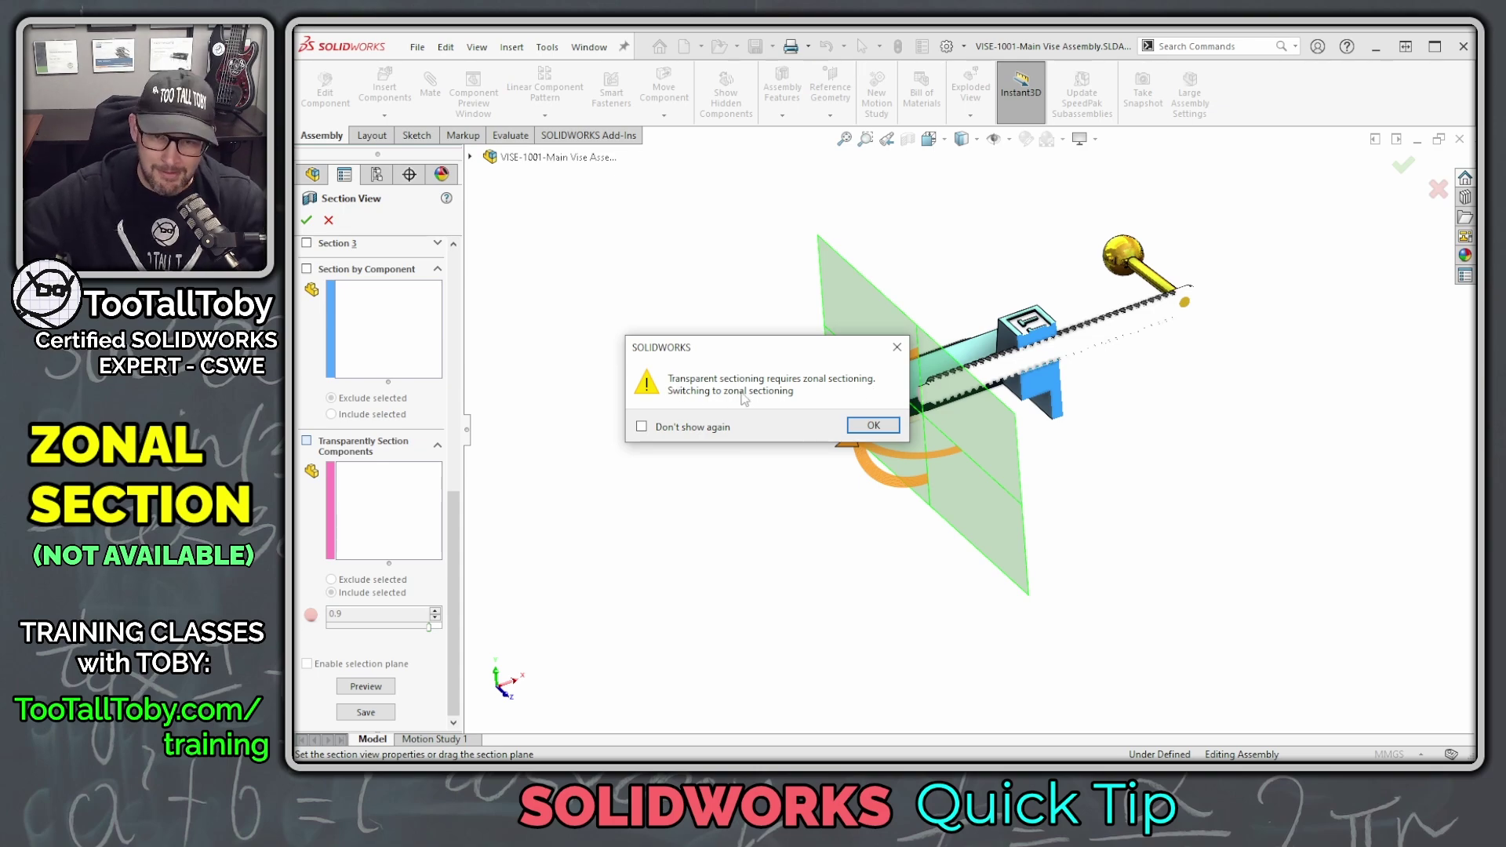
Step: Turn on Transparently Section Components and accept the switch to Zonal sectioning
{"action": "mouse_move", "coordinate": [763, 390]}
{"action": "left_mouse_down"}
{"action": "mouse_move", "coordinate": [820, 393]}
{"action": "mouse_move", "coordinate": [994, 386]}
{"action": "left_mouse_up"}
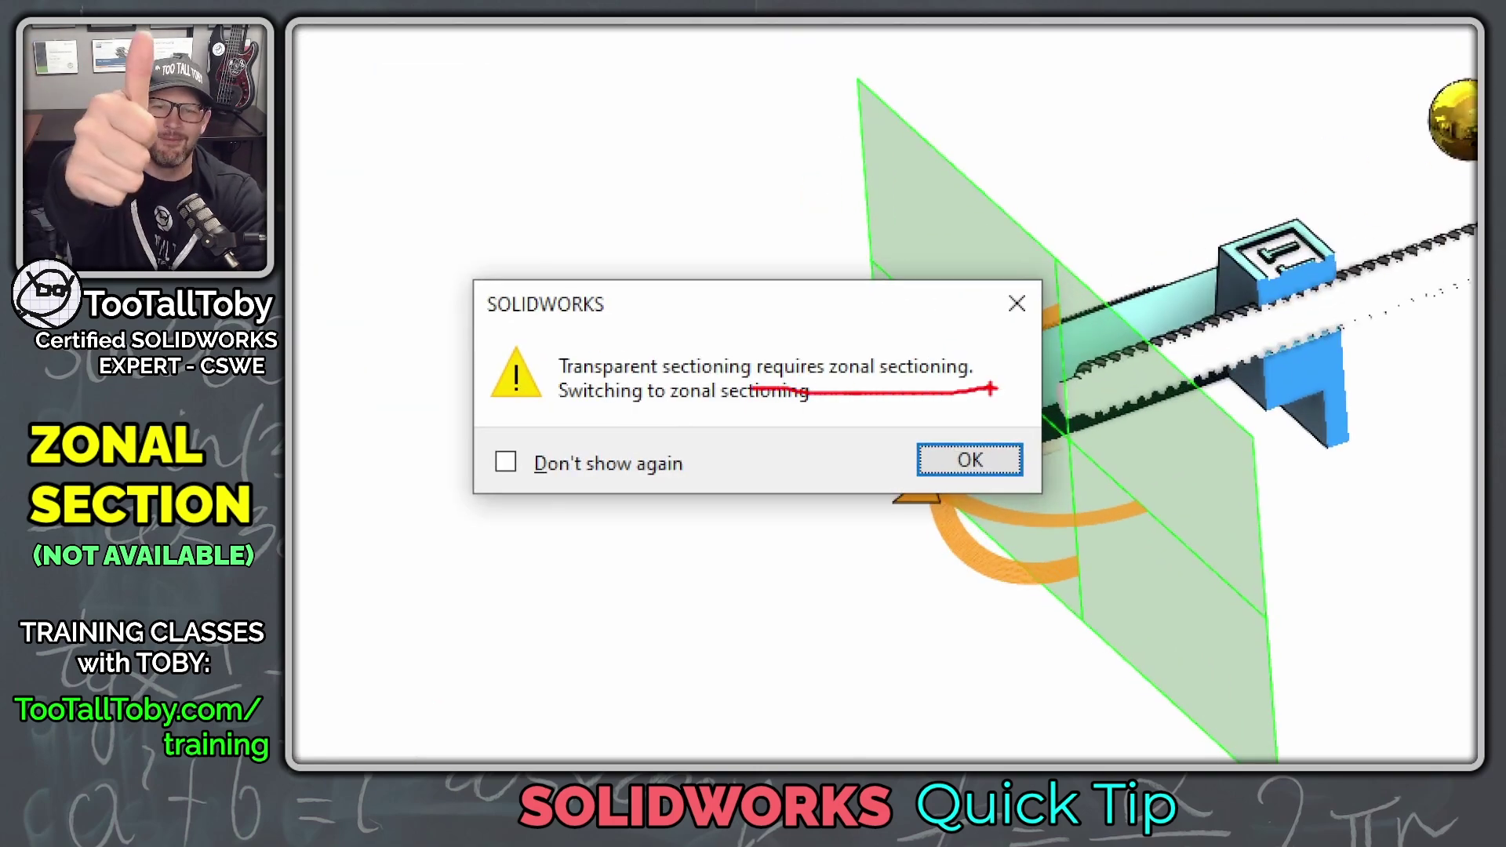
{"action": "mouse_move", "coordinate": [581, 419]}
{"action": "left_mouse_down"}
{"action": "mouse_move", "coordinate": [925, 419]}
{"action": "mouse_move", "coordinate": [745, 471]}
{"action": "left_mouse_up"}
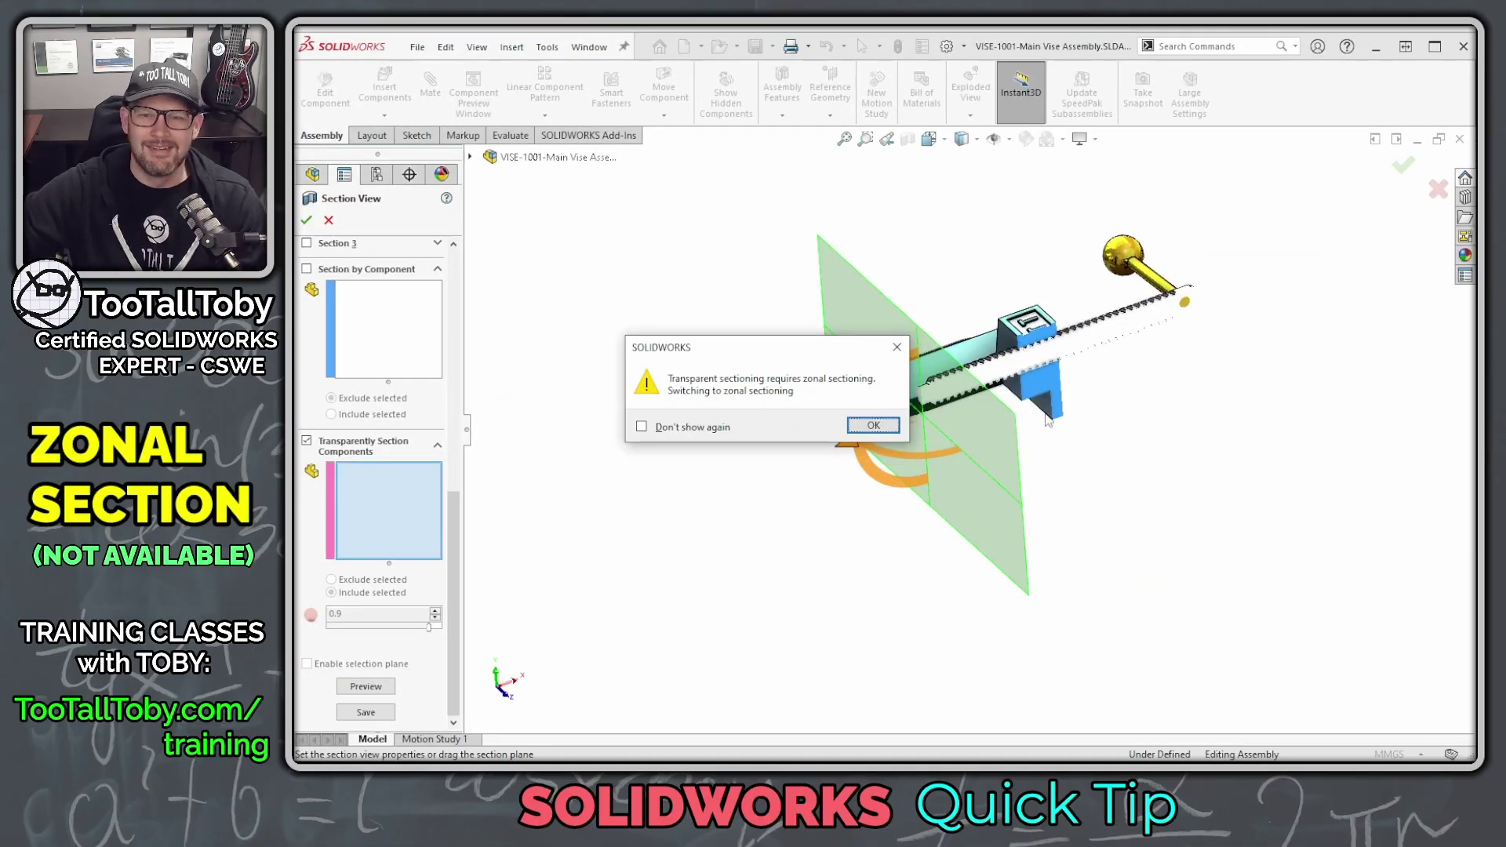
{"action": "left_click", "coordinate": [969, 460]}
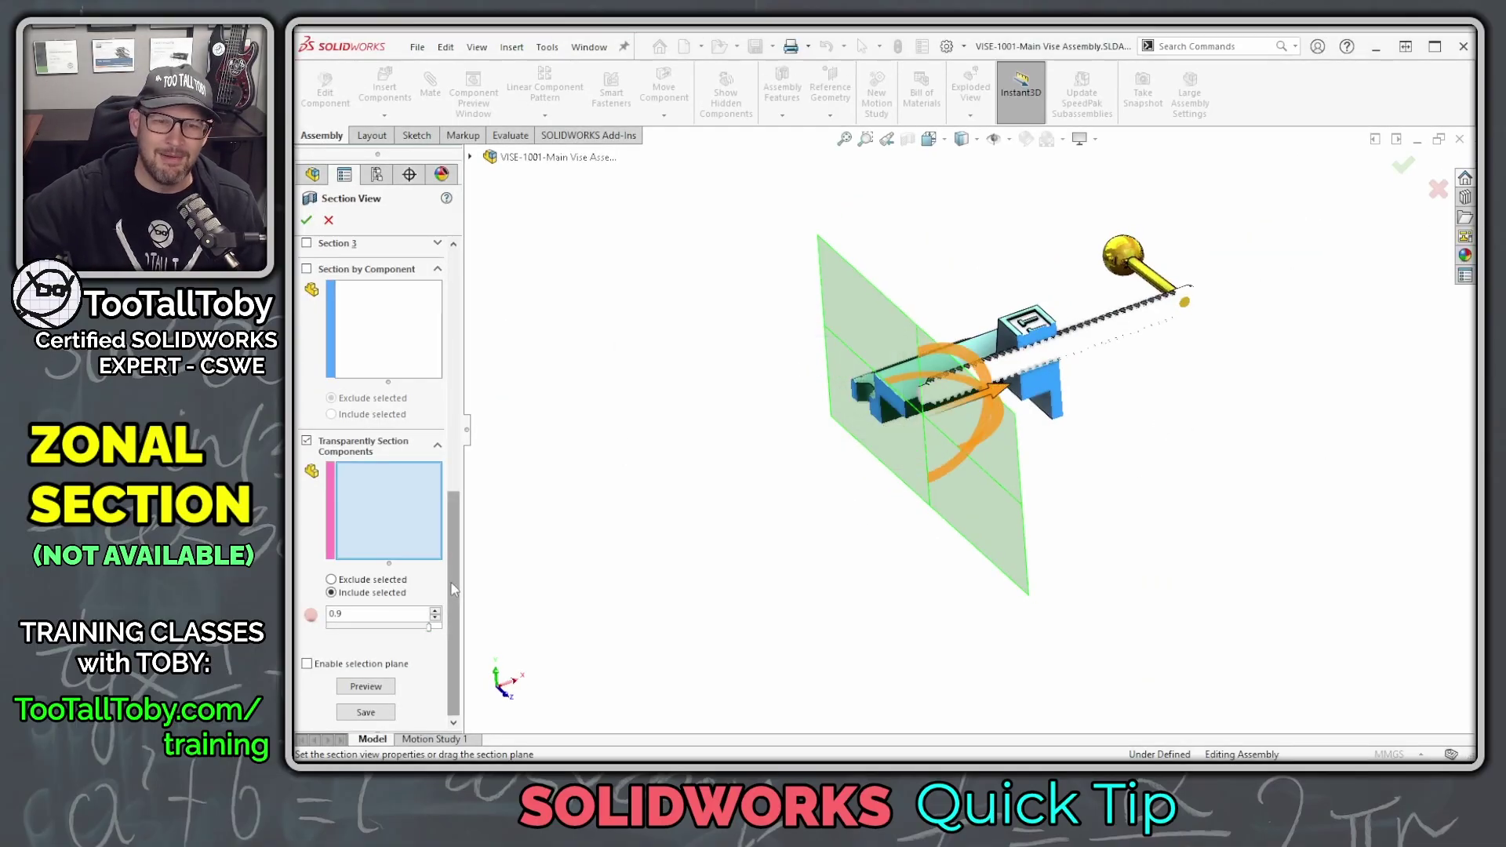
{"action": "left_click_drag", "start_coordinate": [455, 584], "coordinate": [475, 336]}
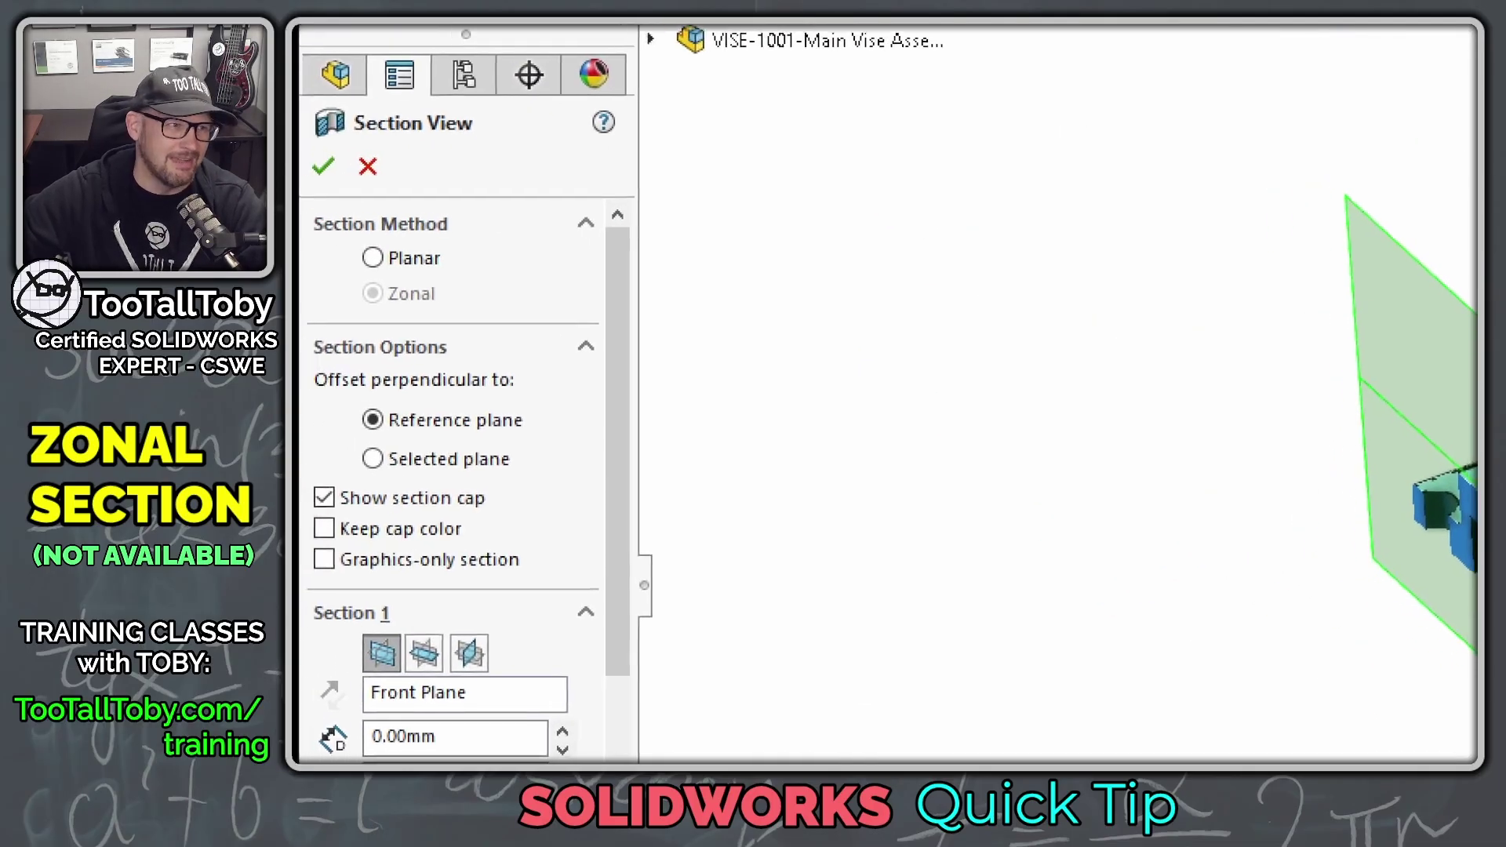
Step: Uncheck Section 2 so only the Front Plane section cuts the vise
{"action": "left_click_drag", "start_coordinate": [452, 299], "coordinate": [568, 290]}
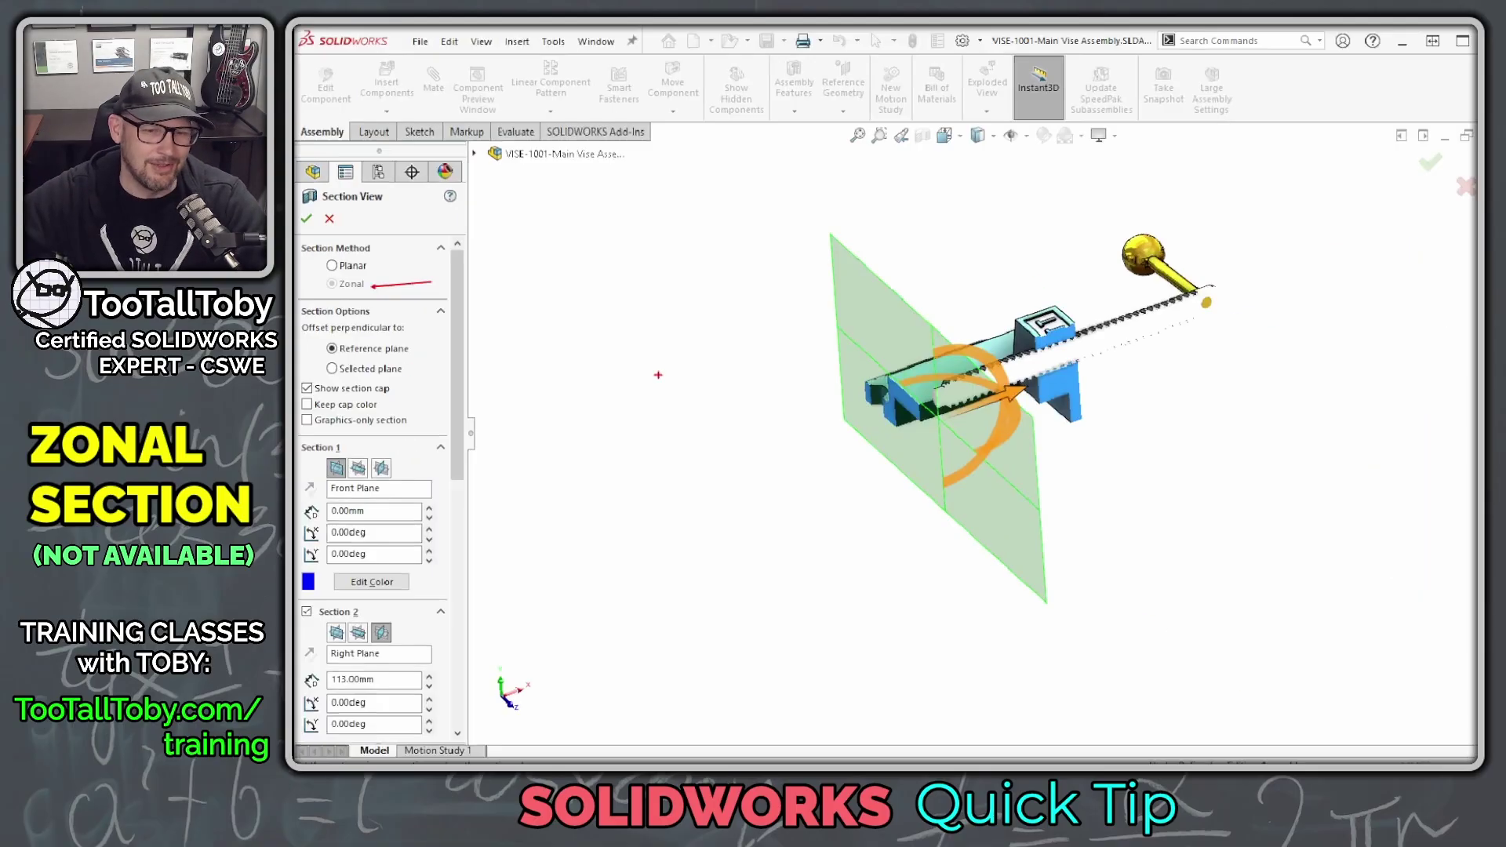
{"action": "scroll", "coordinate": [459, 405], "scroll_direction": "down", "scroll_amount": 2}
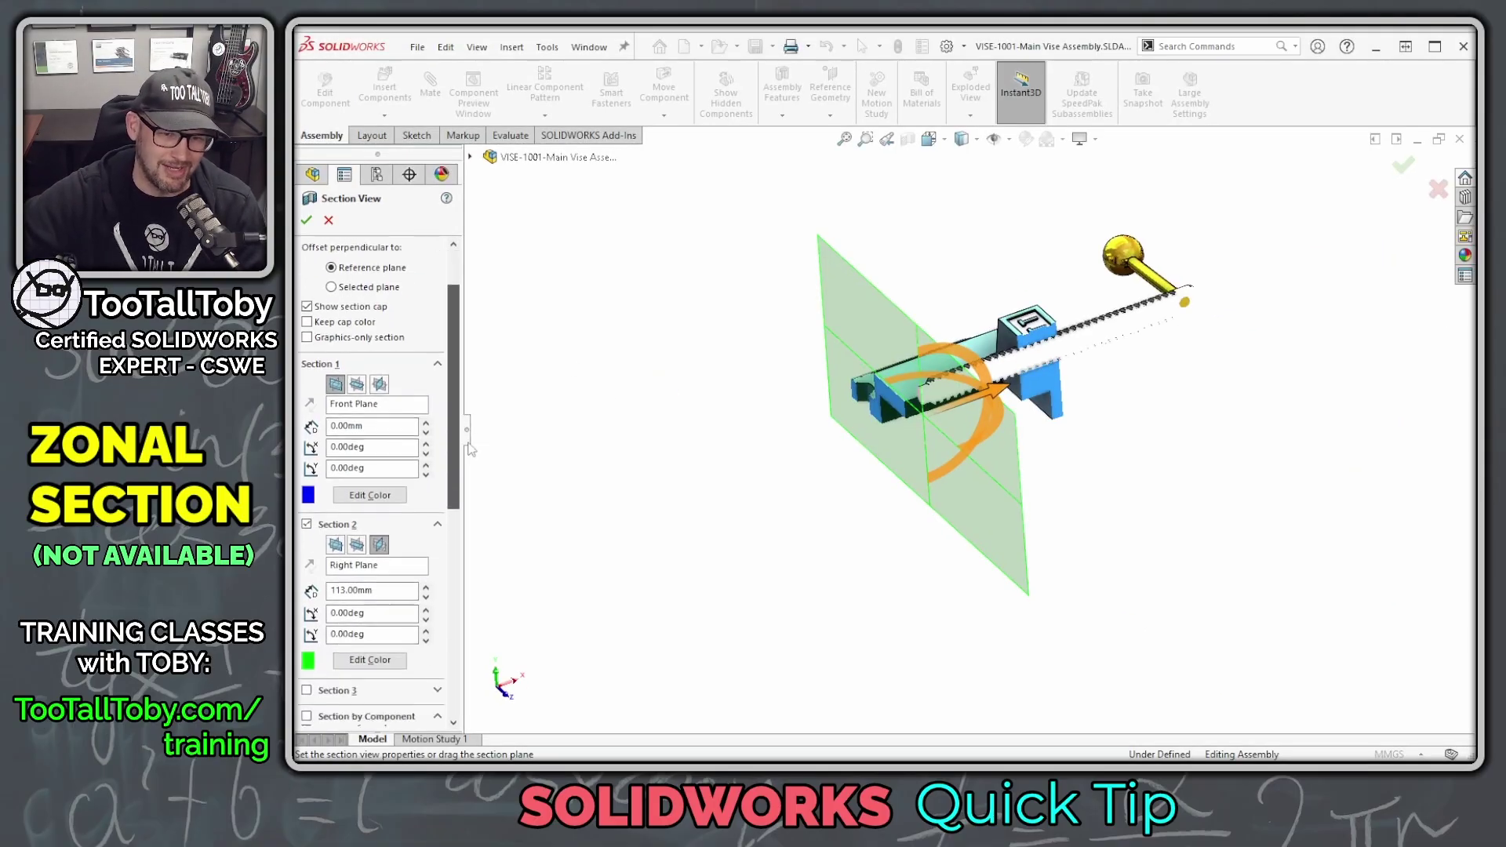
{"action": "scroll", "coordinate": [471, 450], "scroll_direction": "down", "scroll_amount": 2}
{"action": "scroll", "coordinate": [471, 478], "scroll_direction": "down", "scroll_amount": 1}
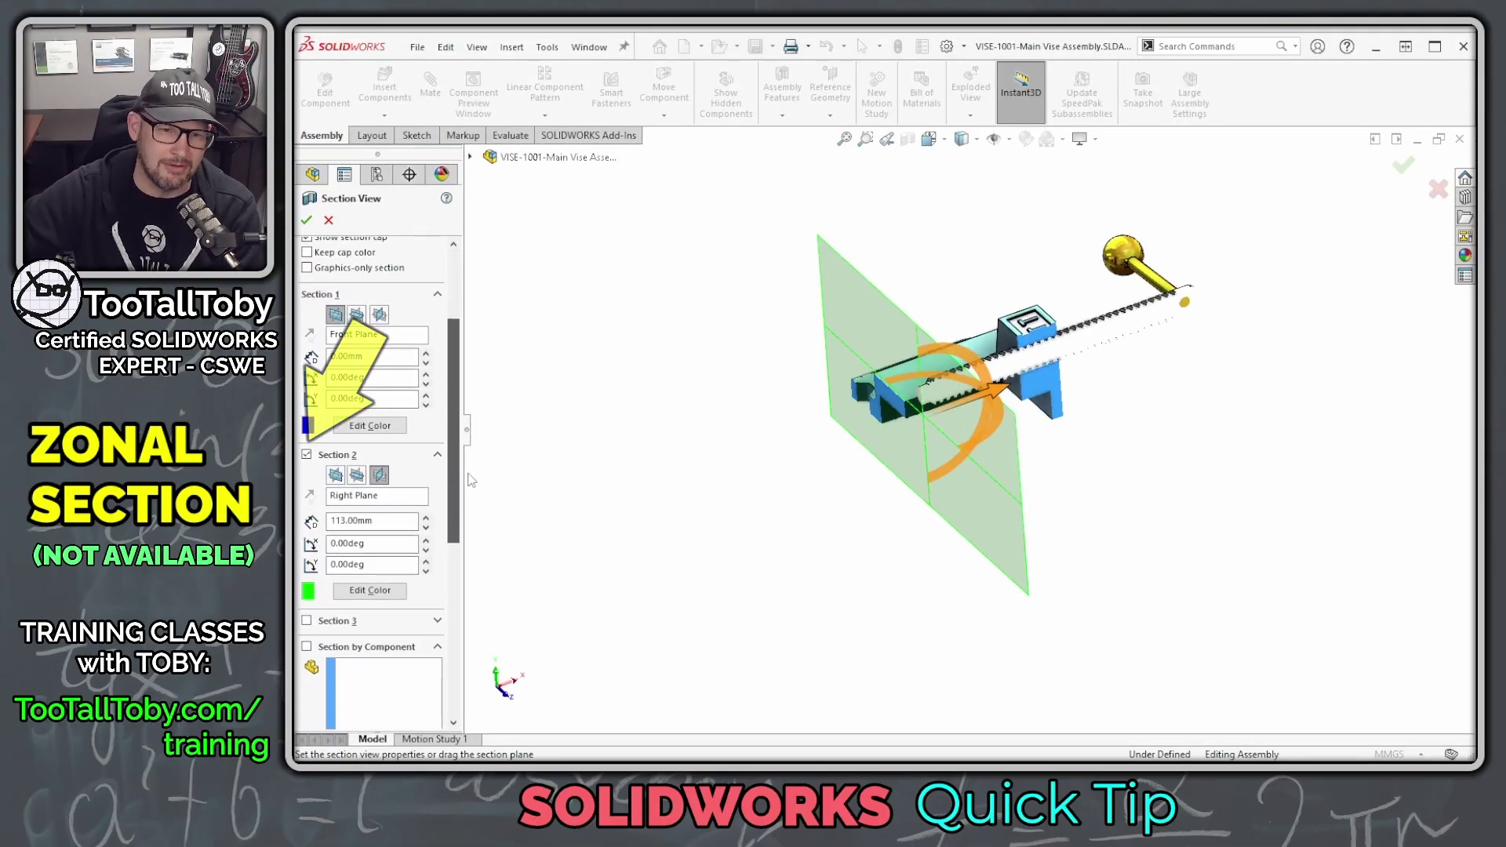
{"action": "left_click", "coordinate": [306, 455]}
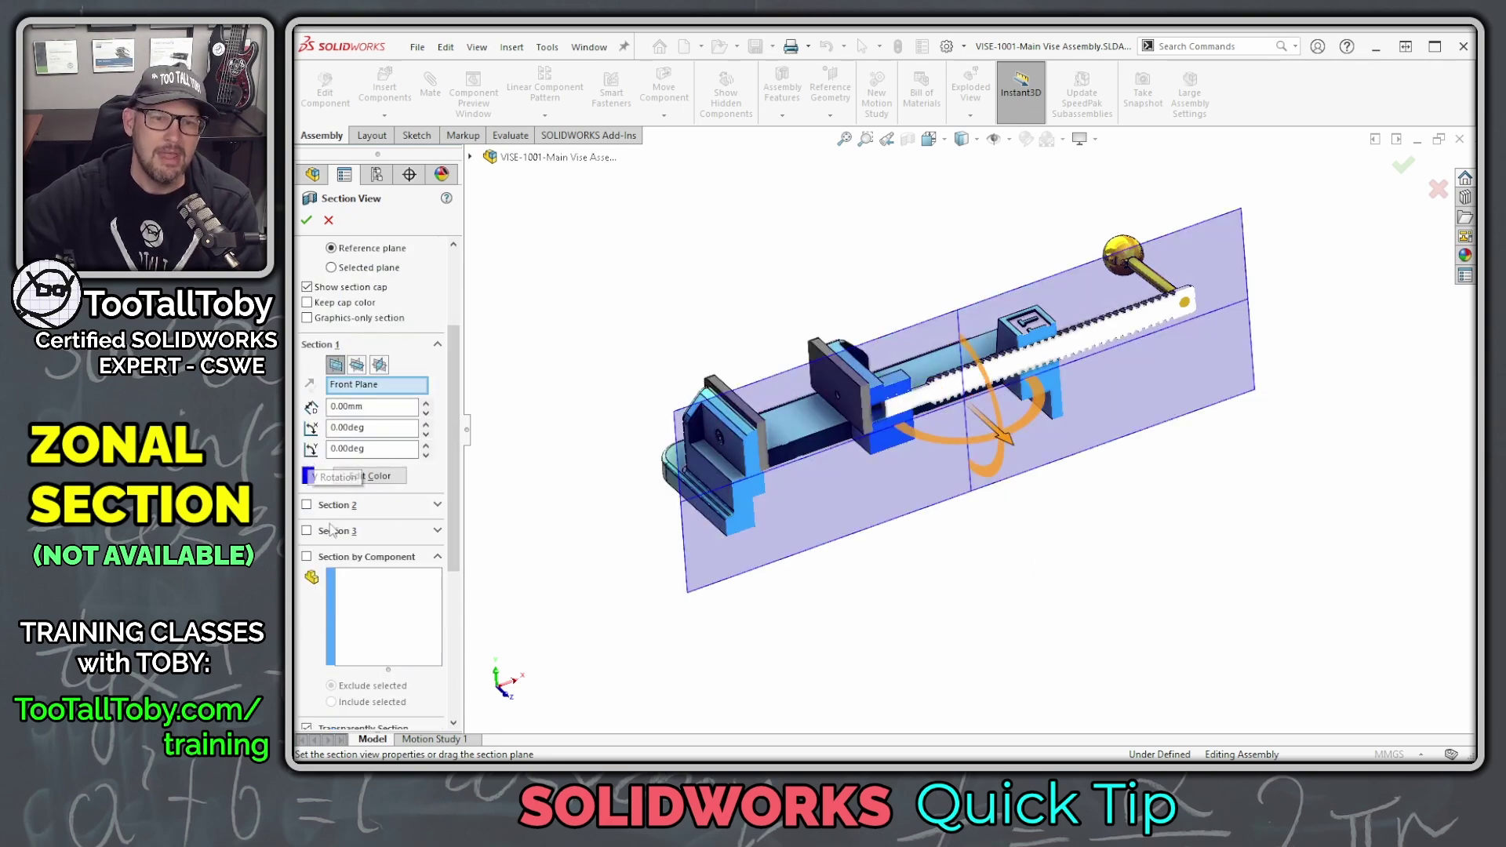
Step: Re-enable Section 2 on the Right Plane and drag it to a 119.00mm offset
{"action": "left_click", "coordinate": [307, 506]}
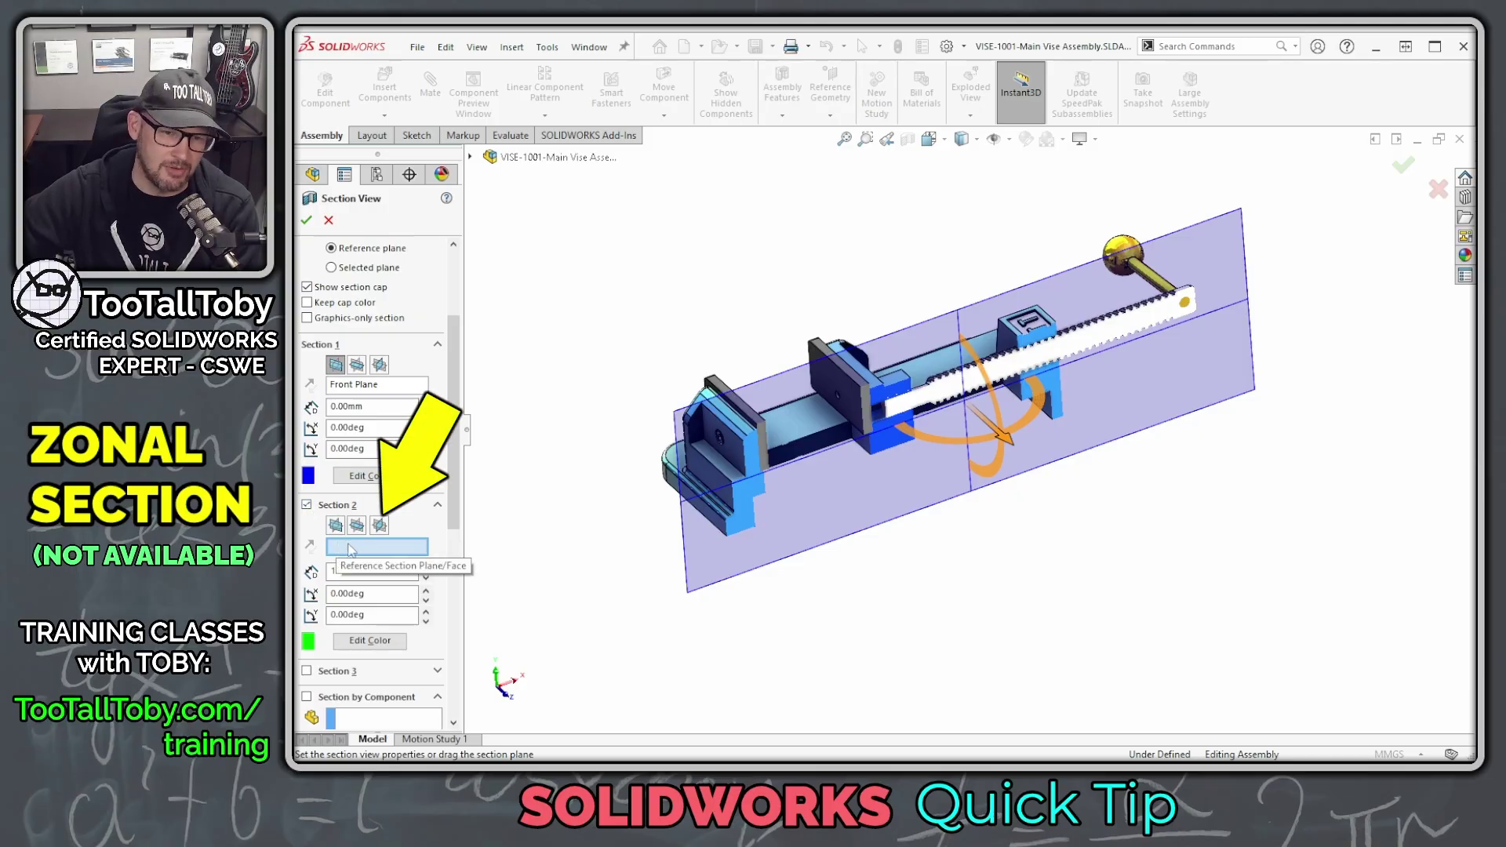
{"action": "left_click", "coordinate": [379, 525]}
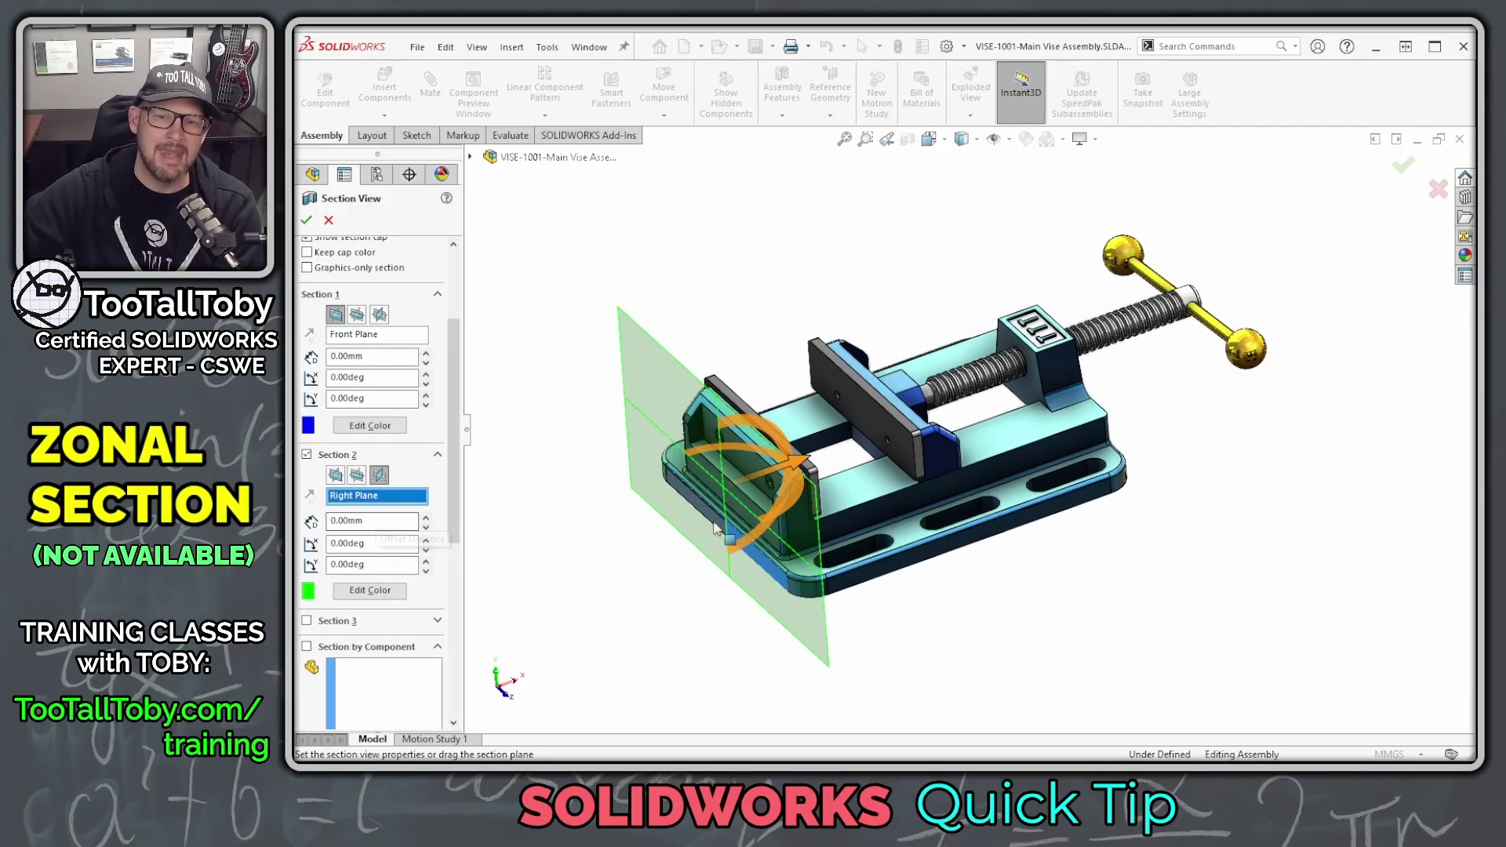
{"action": "left_click_drag", "start_coordinate": [802, 469], "coordinate": [1019, 426]}
{"action": "middle_click_drag", "start_coordinate": [968, 640], "coordinate": [924, 637]}
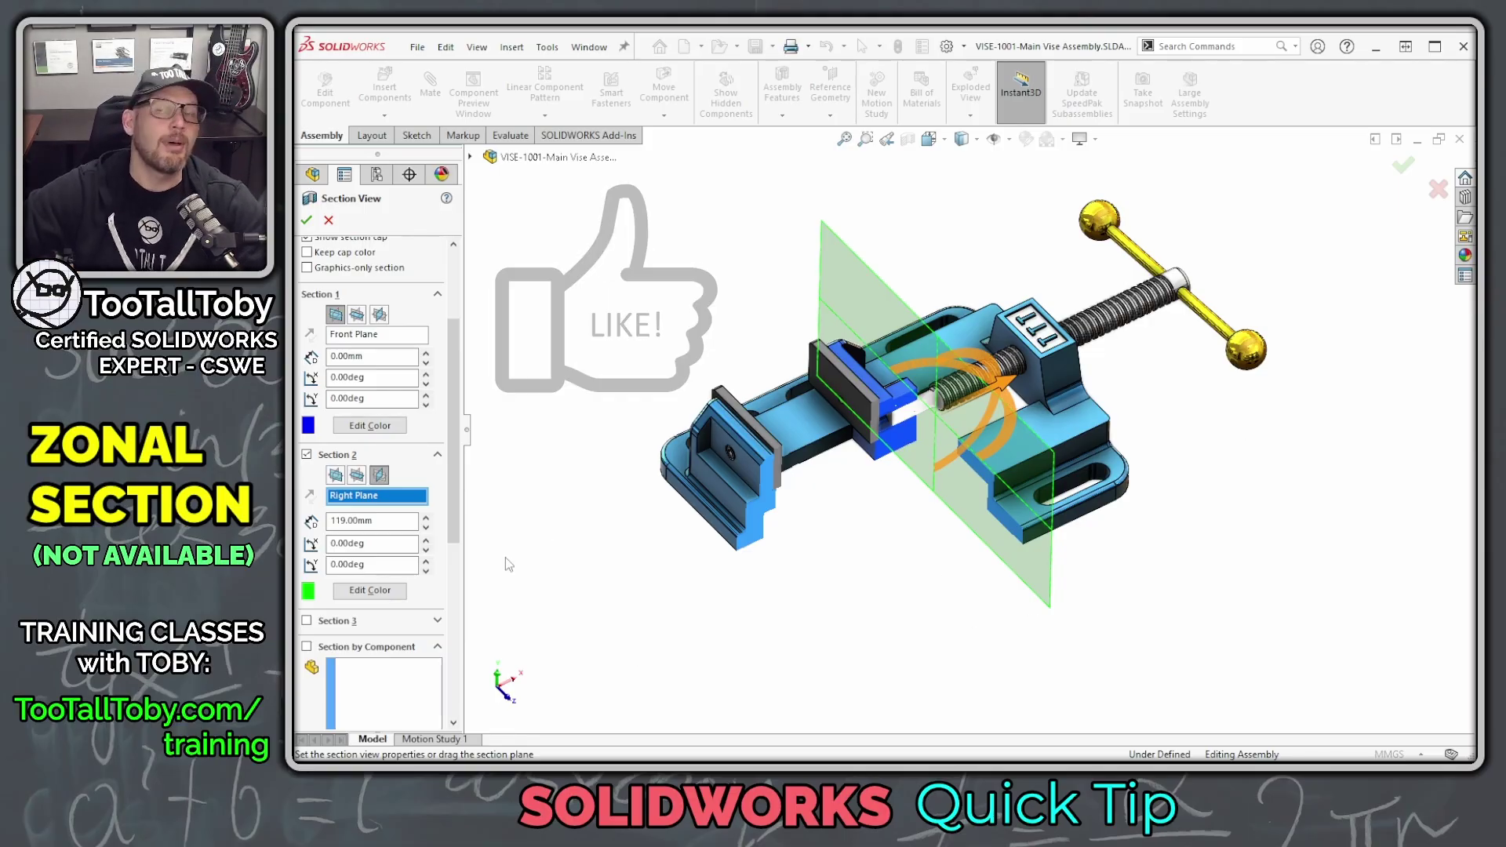
Step: Enable Section by Component with Vise BASE left sectioned, then list Vise BASE as transparently sectioned
{"action": "left_click_drag", "start_coordinate": [457, 431], "coordinate": [465, 509]}
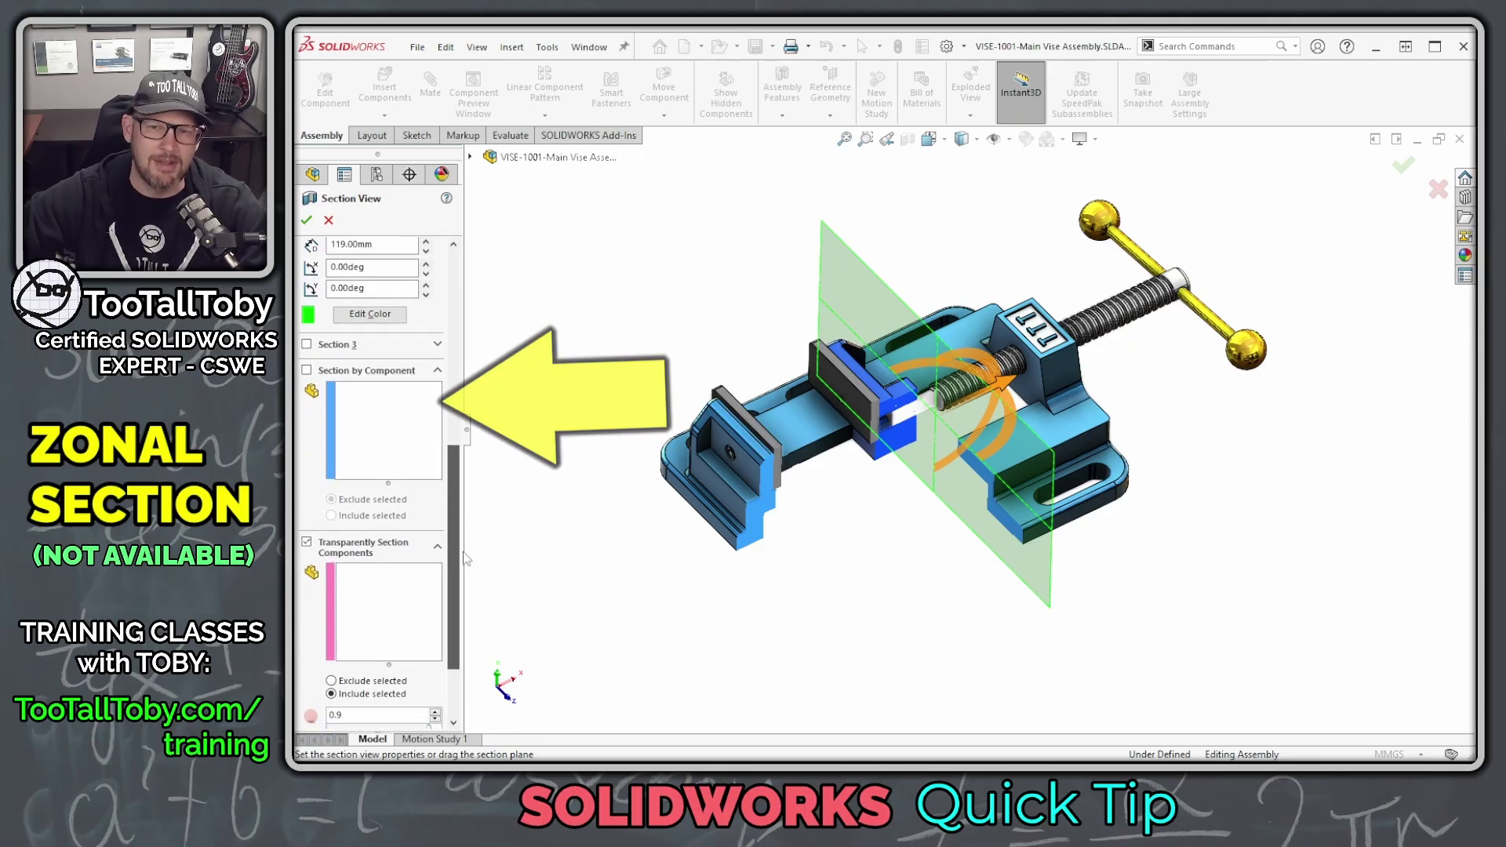
{"action": "left_click", "coordinate": [407, 453]}
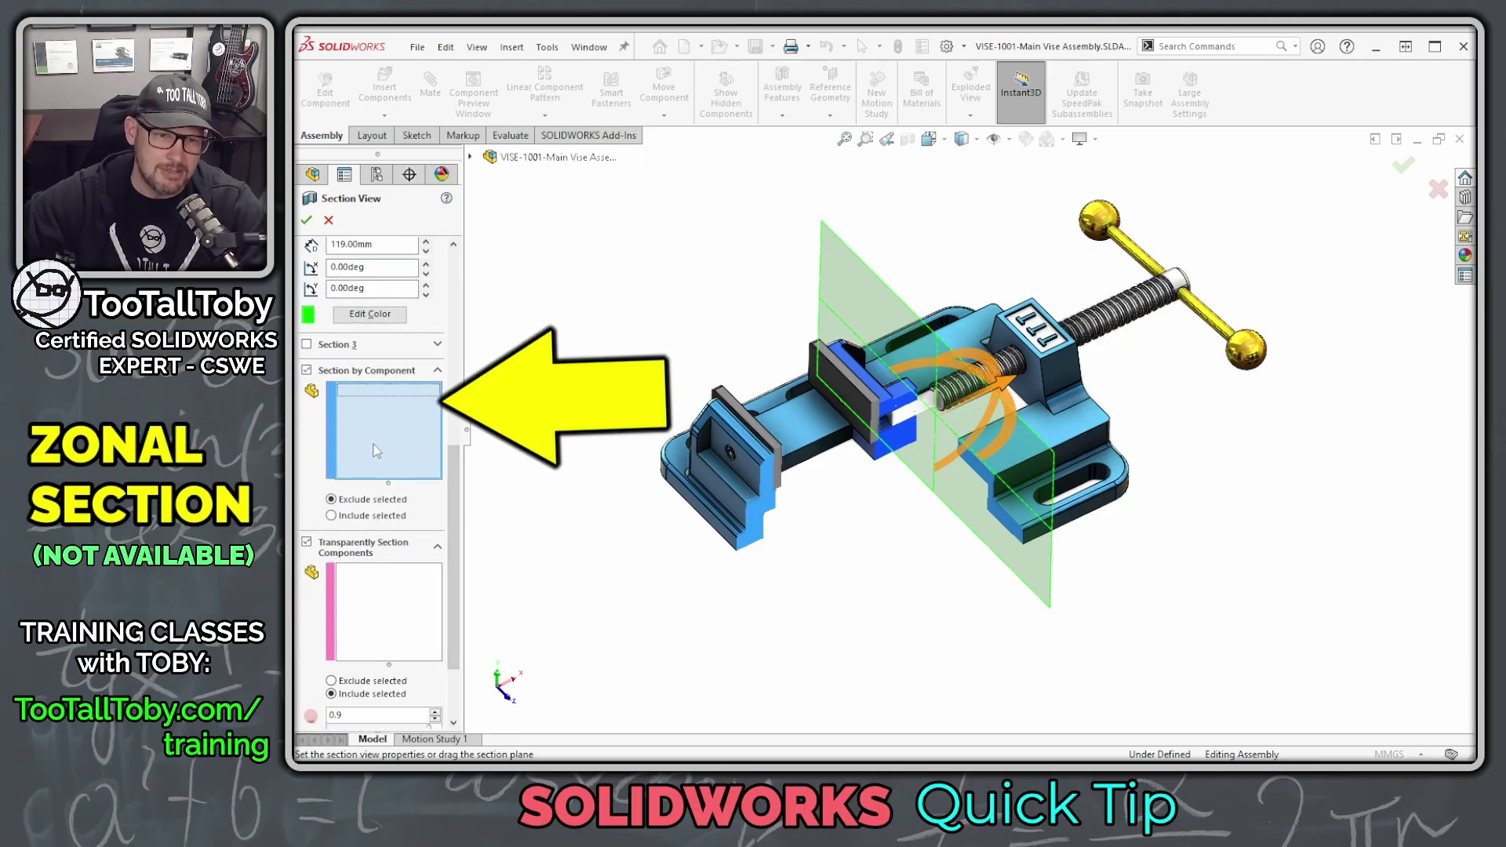
{"action": "left_click", "coordinate": [698, 461]}
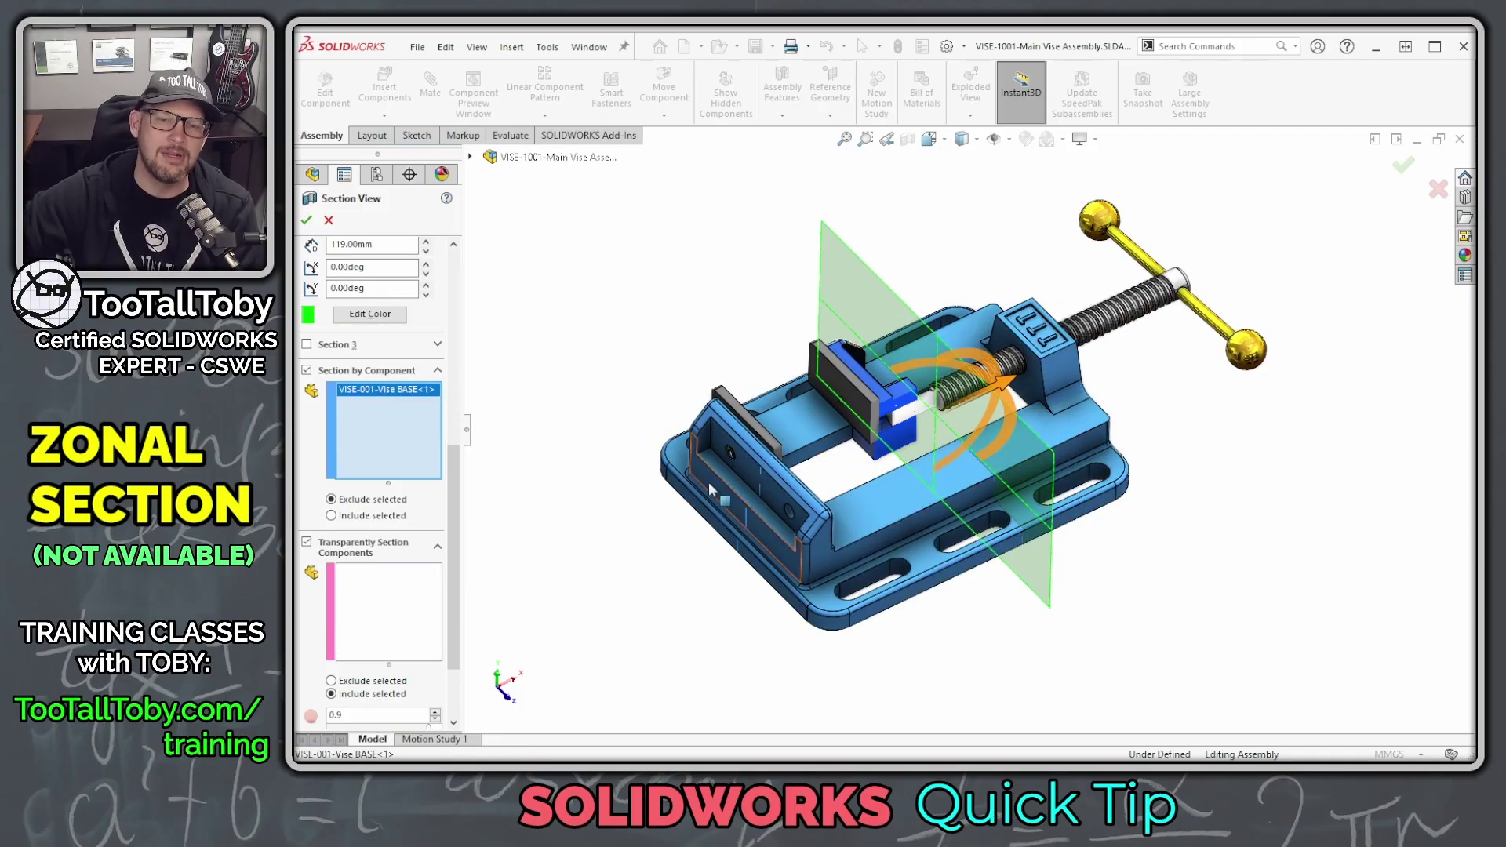
{"action": "left_click", "coordinate": [711, 487]}
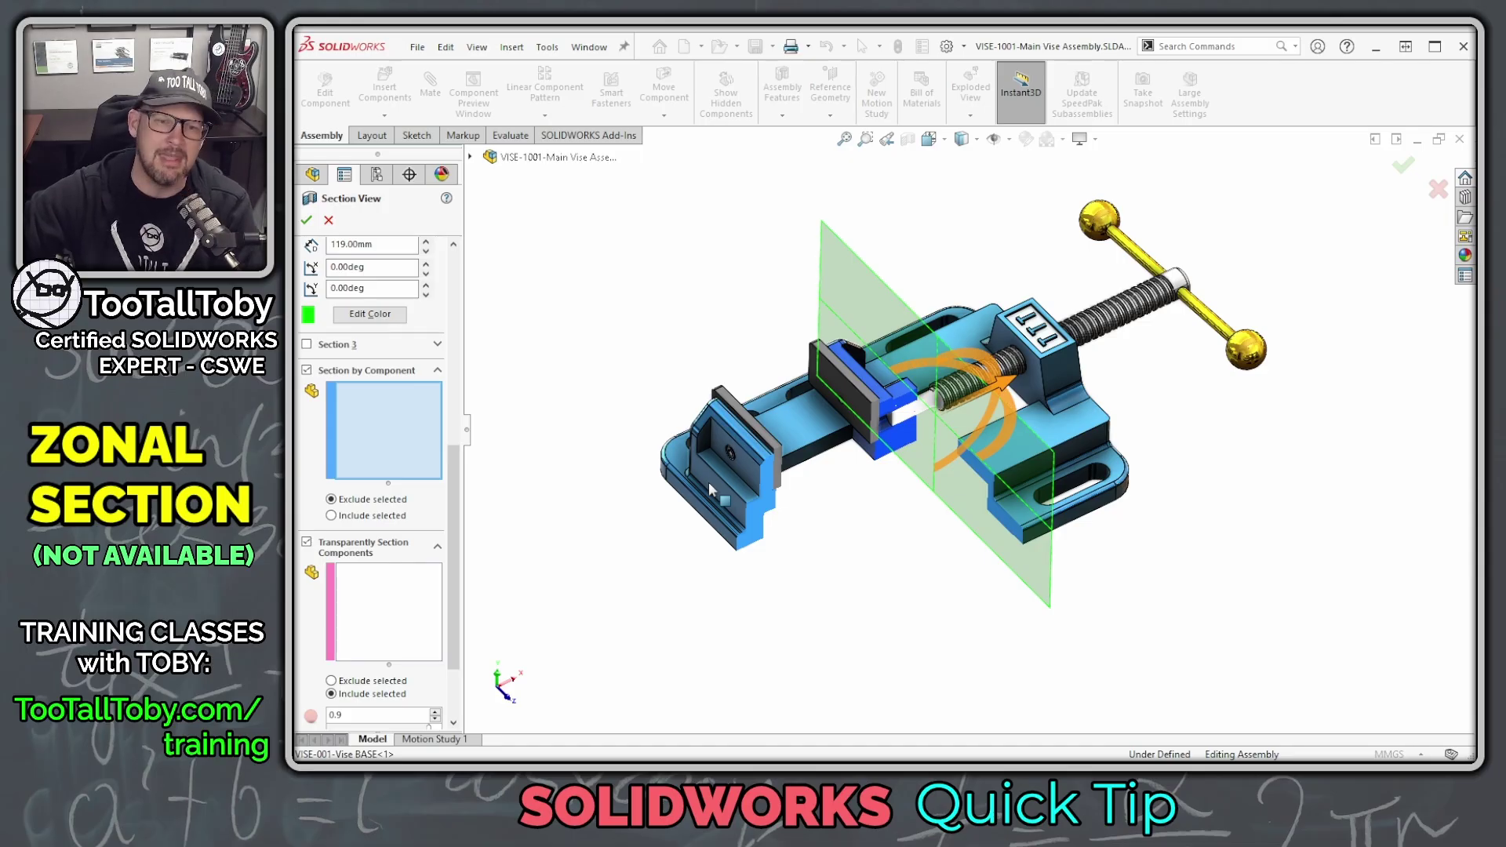
{"action": "left_click", "coordinate": [710, 488]}
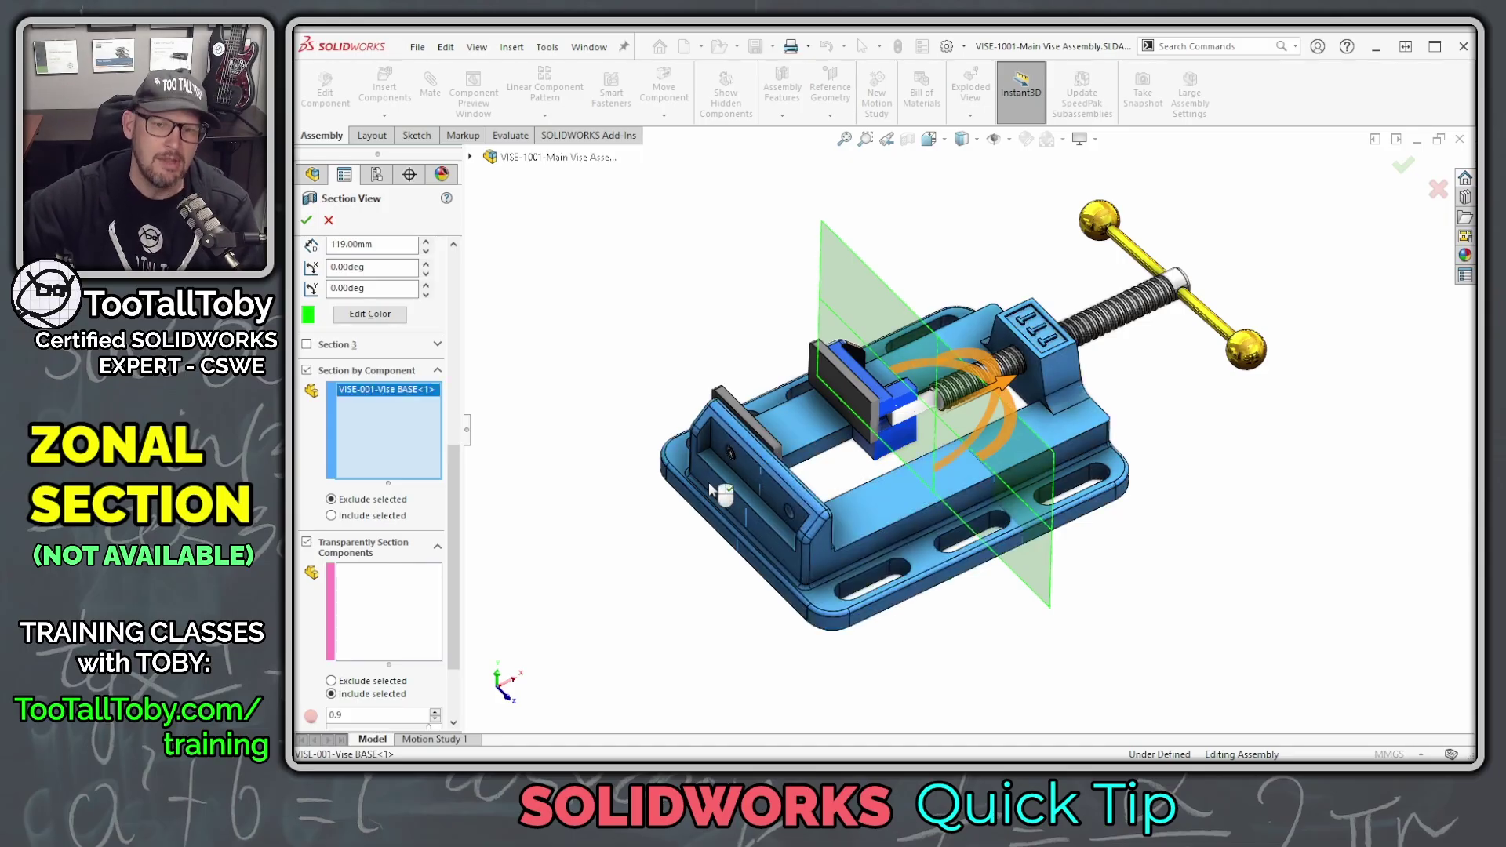
{"action": "left_click", "coordinate": [710, 488]}
{"action": "left_click", "coordinate": [709, 486]}
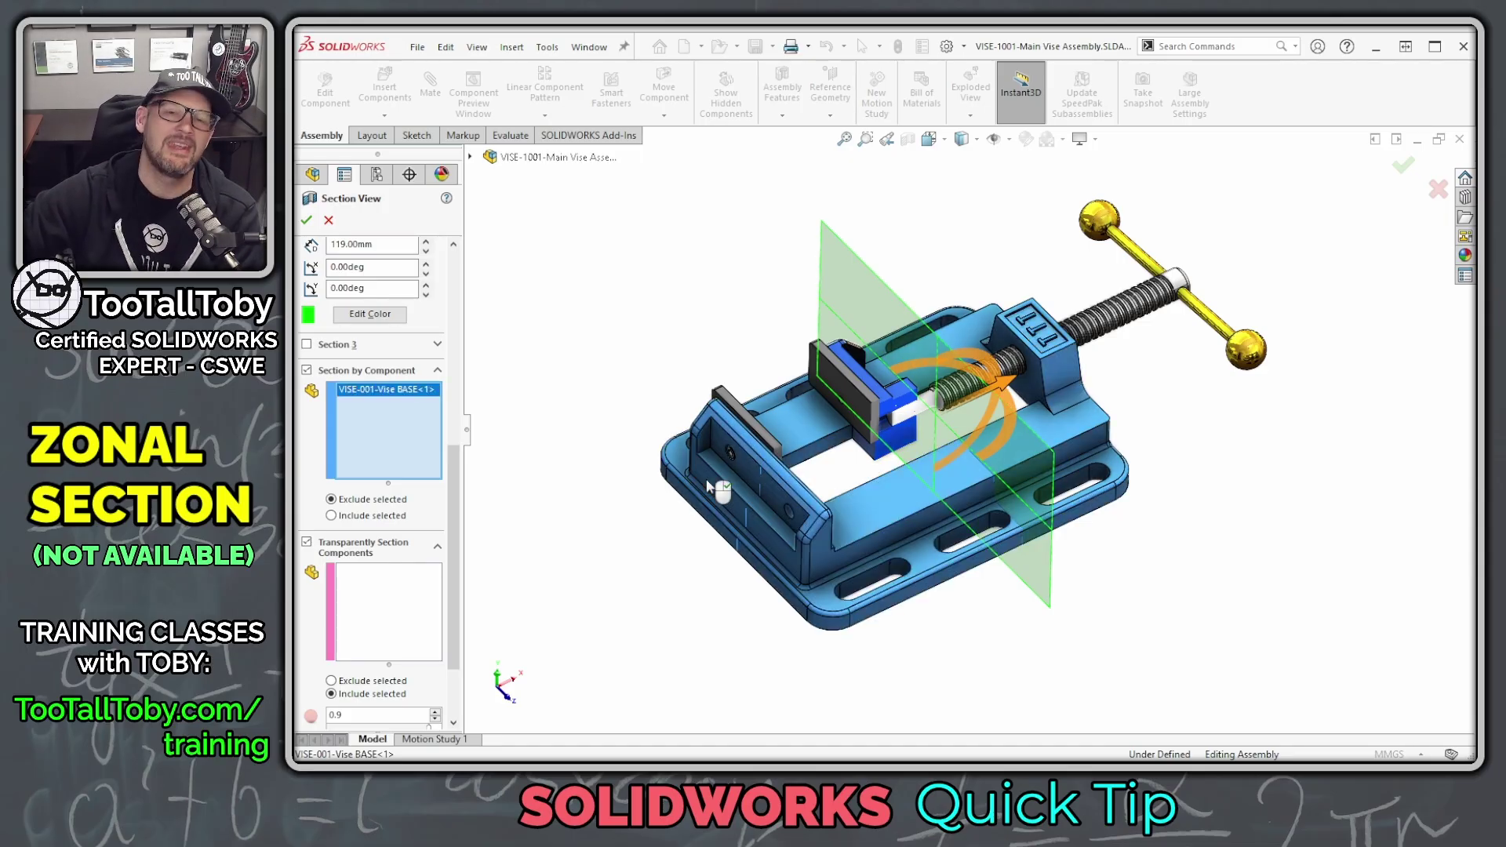
{"action": "left_click", "coordinate": [709, 486]}
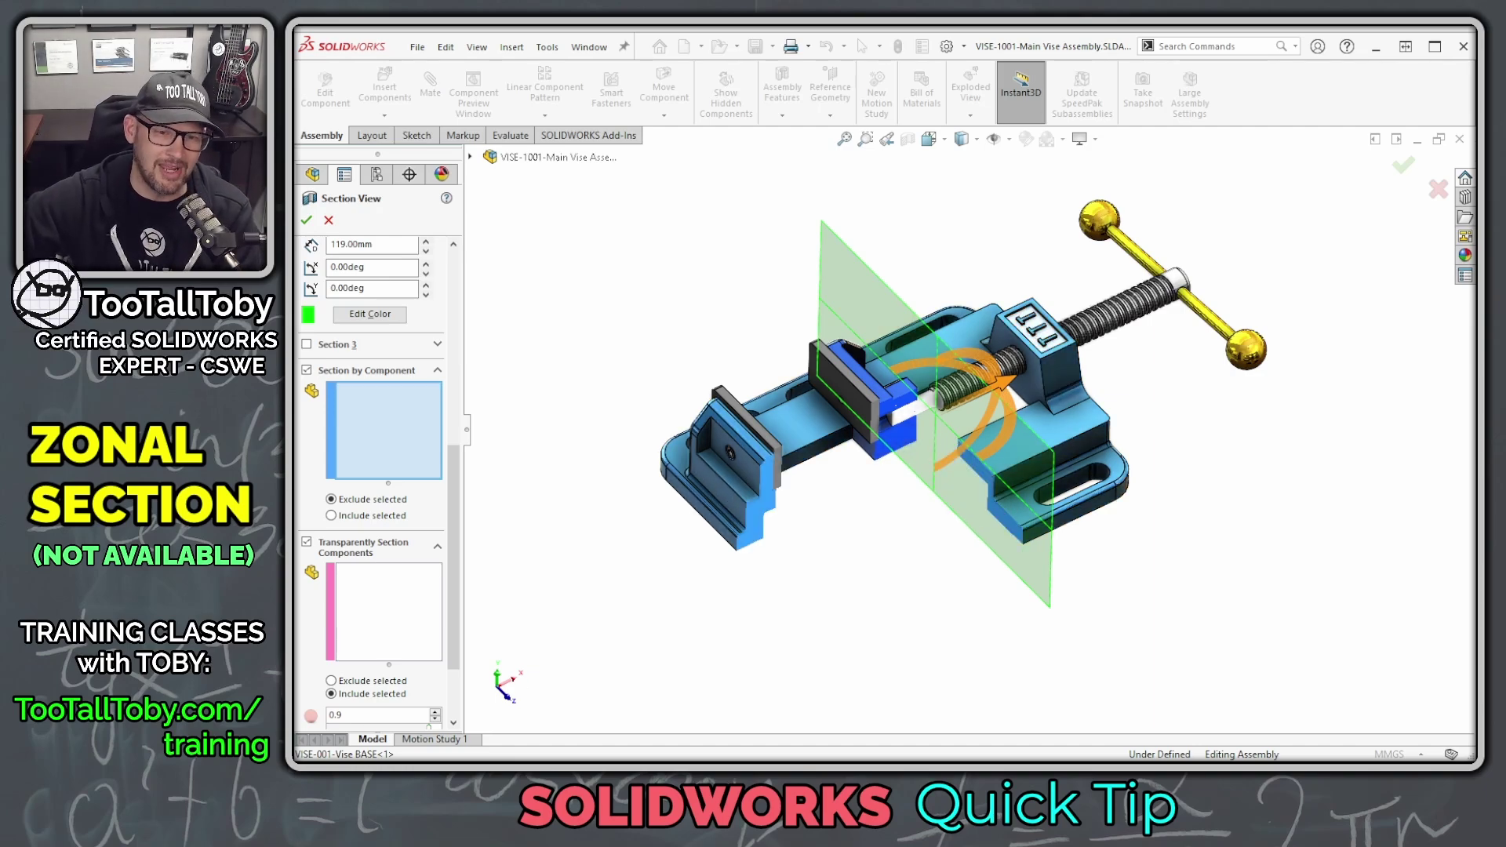
{"action": "left_click", "coordinate": [393, 613]}
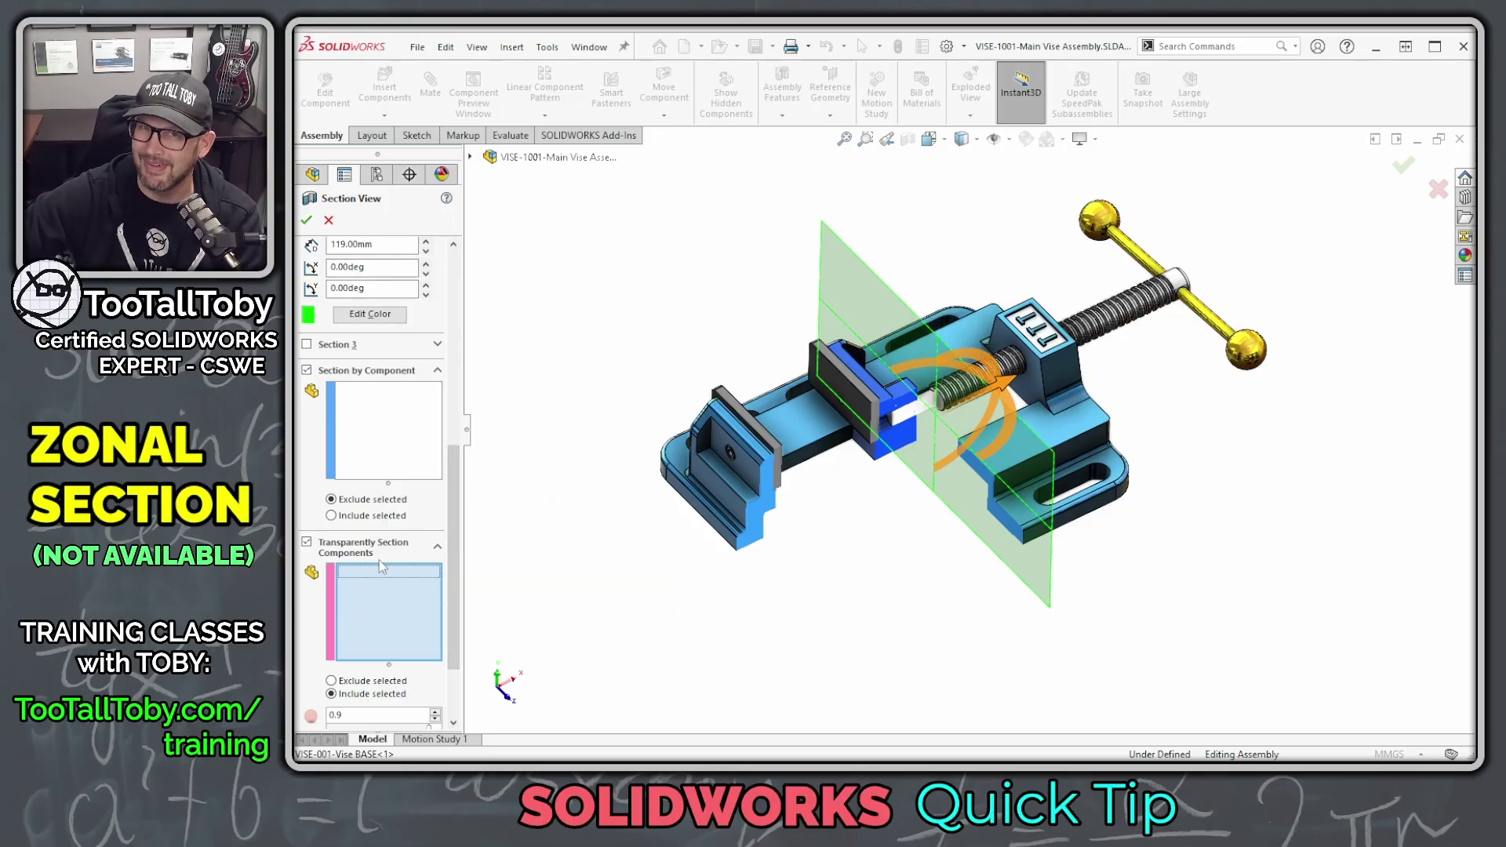
{"action": "left_click", "coordinate": [722, 494]}
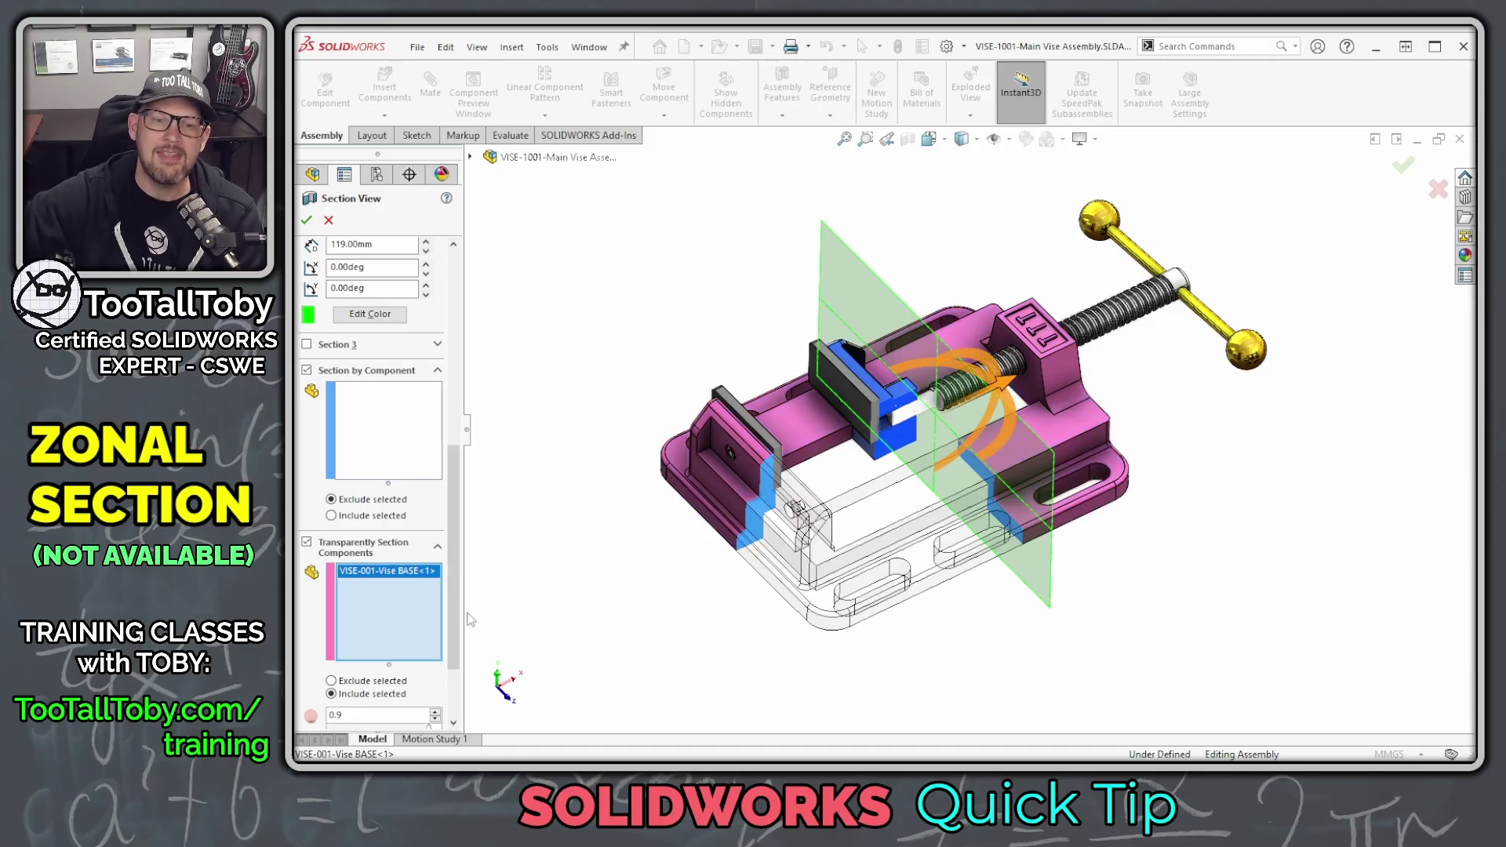
Step: Set section transparency to 0.74 and add Vise PAD to the transparently sectioned components
{"action": "scroll", "coordinate": [455, 620], "scroll_direction": "down", "scroll_amount": 2}
{"action": "mouse_move", "coordinate": [434, 663]}
{"action": "left_mouse_down"}
{"action": "mouse_move", "coordinate": [396, 676]}
{"action": "mouse_move", "coordinate": [413, 679]}
{"action": "left_mouse_up"}
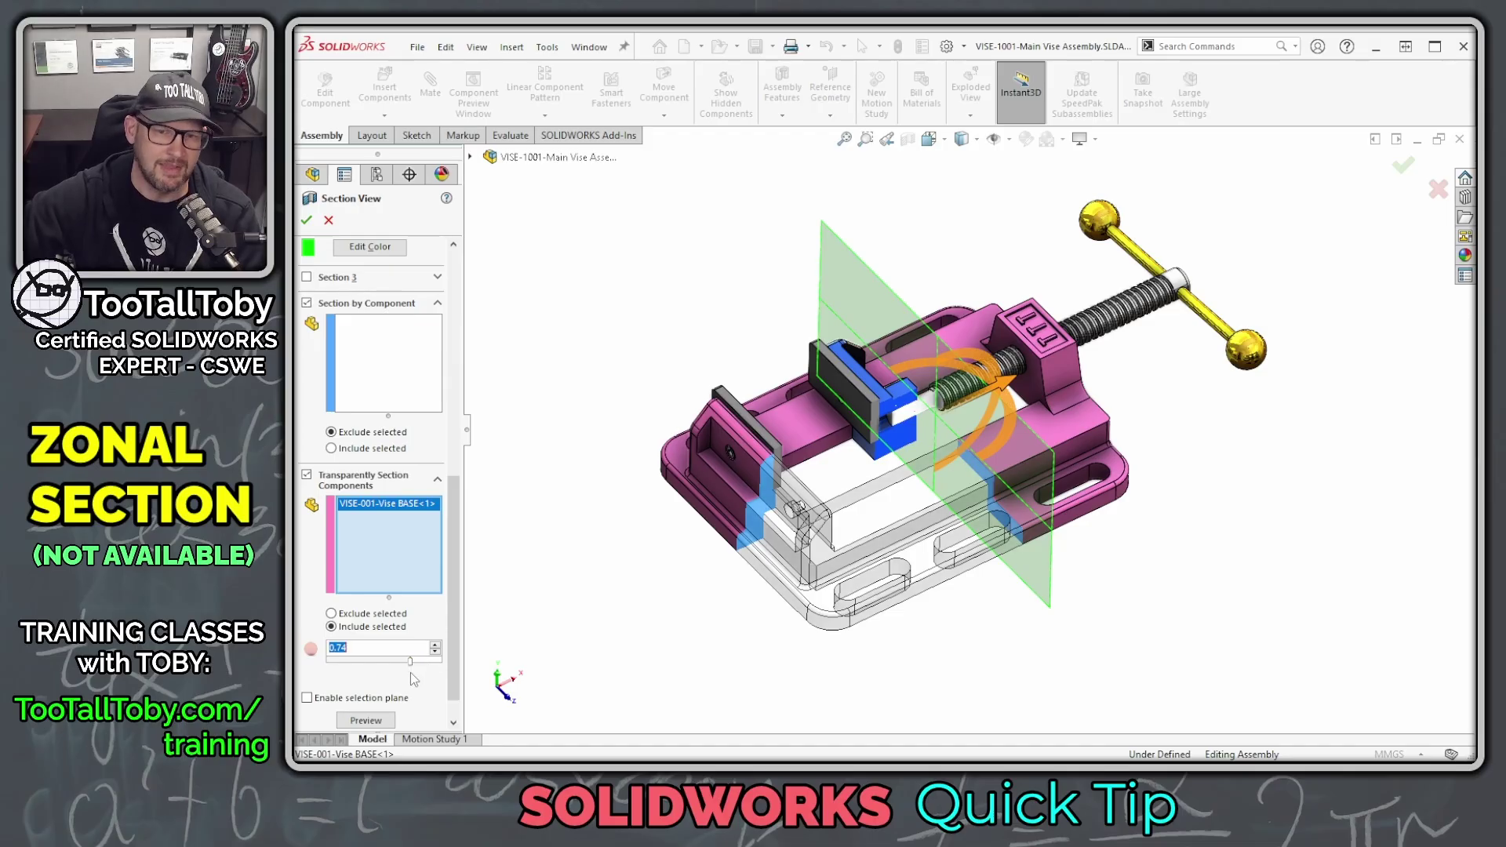
{"action": "left_click", "coordinate": [754, 429]}
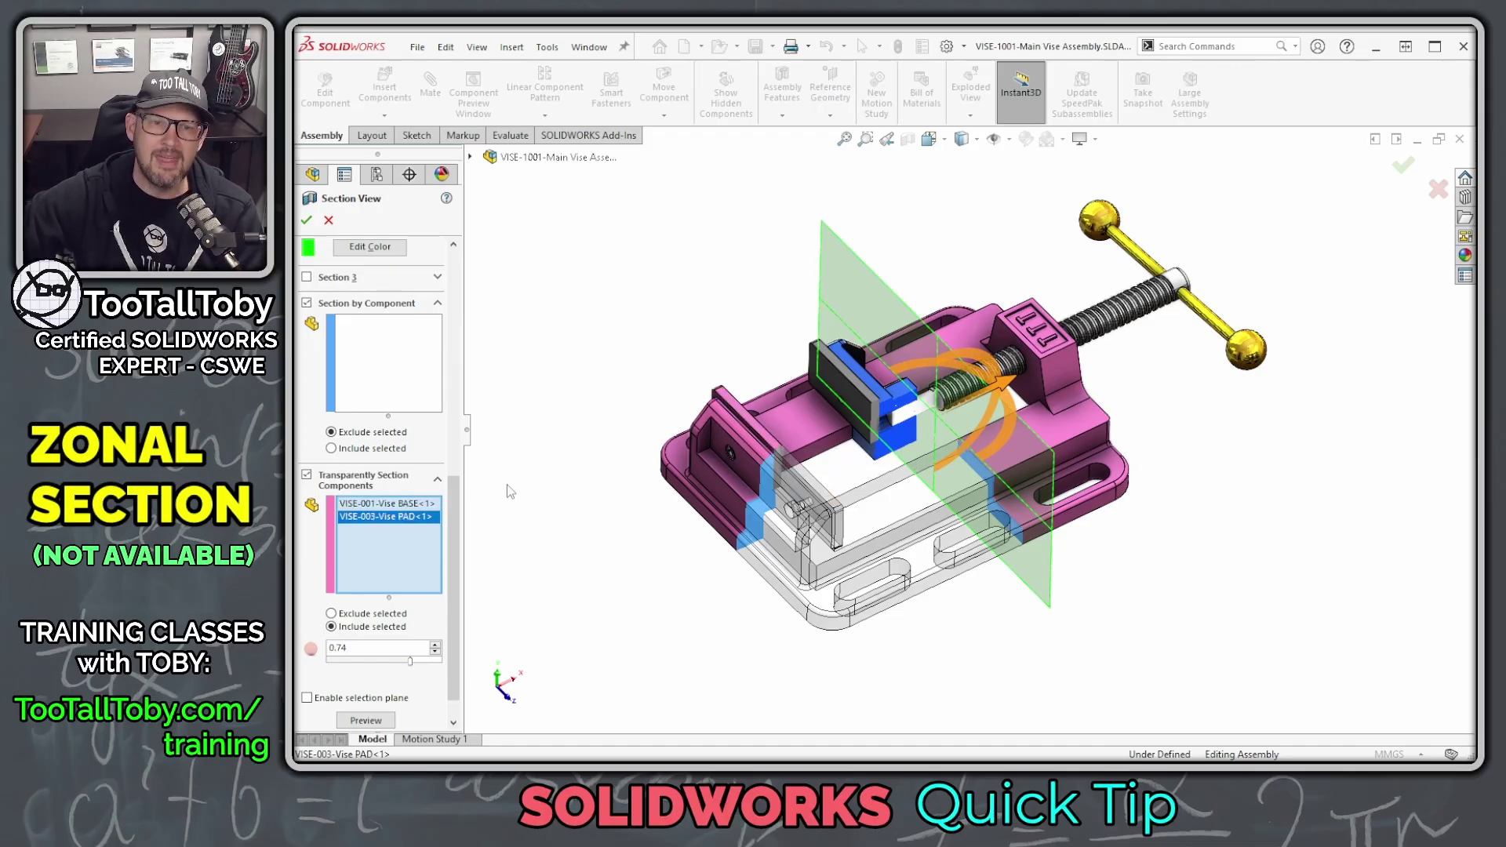
{"action": "left_click", "coordinate": [376, 343]}
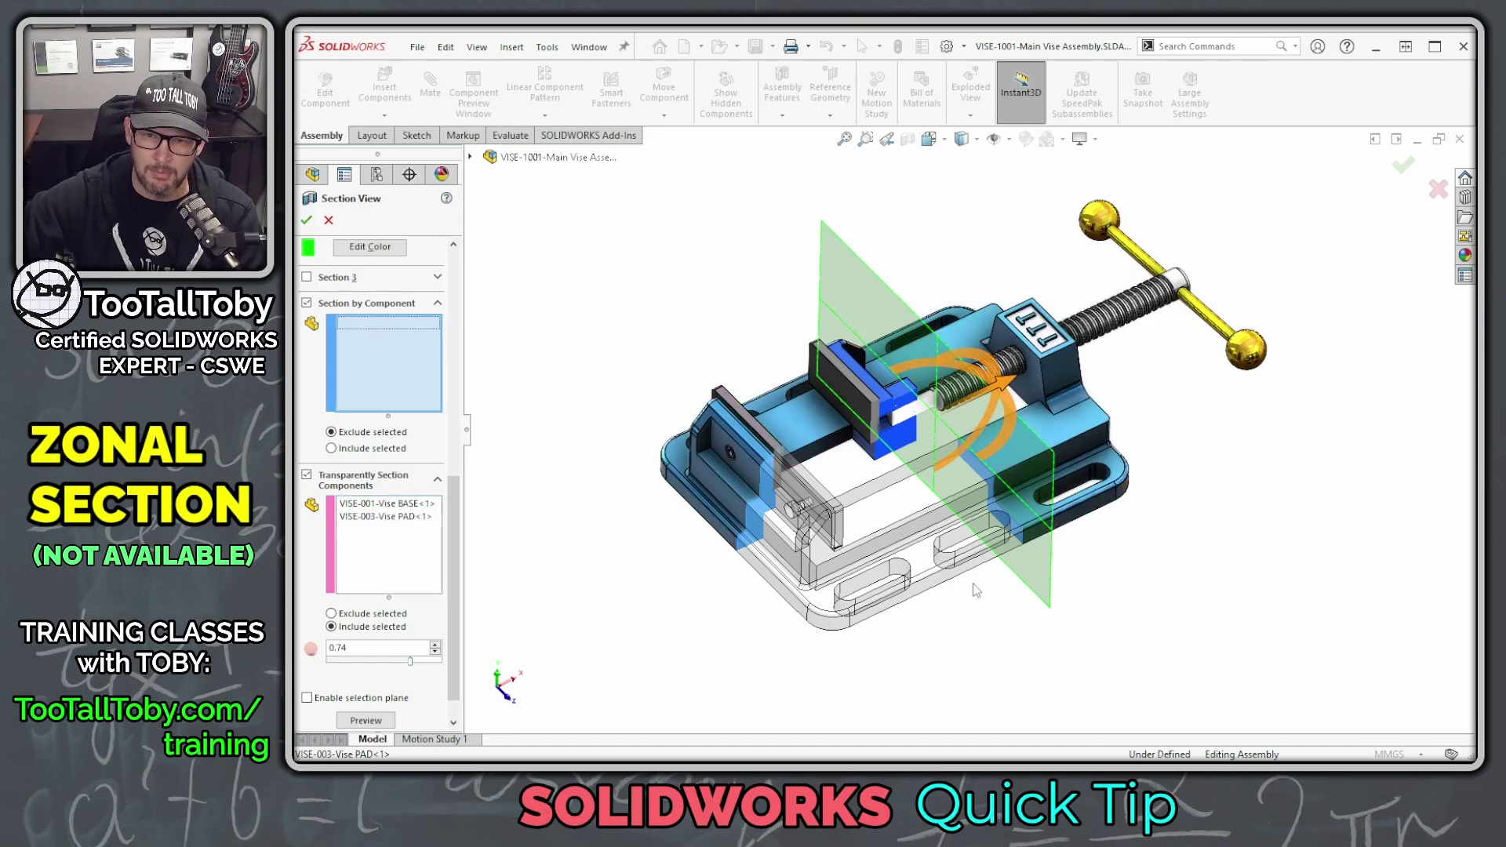
{"action": "middle_click_drag", "start_coordinate": [978, 591], "coordinate": [954, 539]}
{"action": "scroll", "coordinate": [863, 440], "scroll_direction": "down", "scroll_amount": 6}
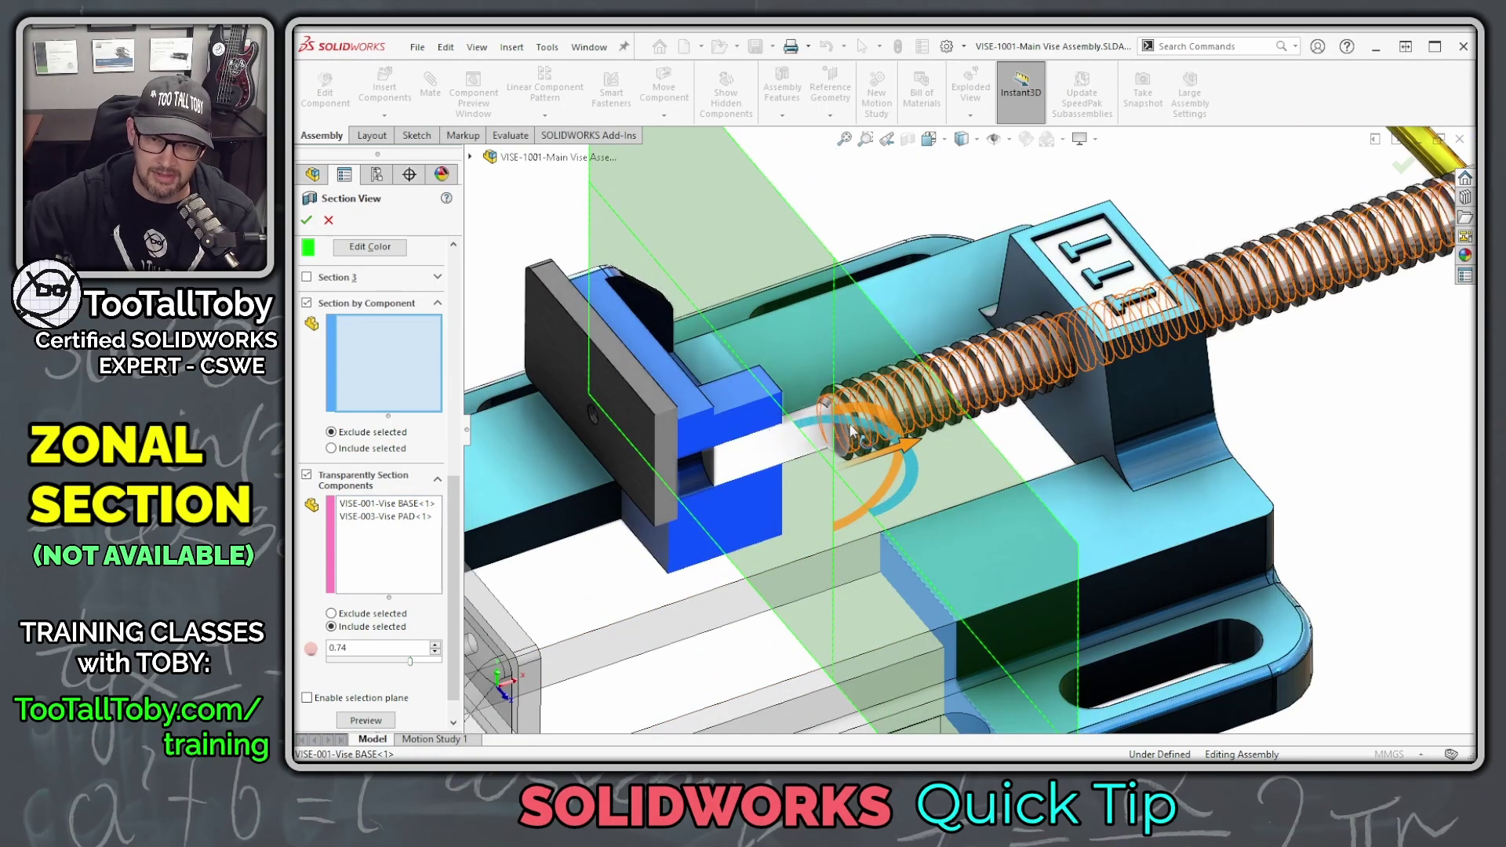
Step: Exclude the Vise SCREW from sectioning, apply the zonal section, and orbit to inspect it
{"action": "left_click", "coordinate": [1007, 379]}
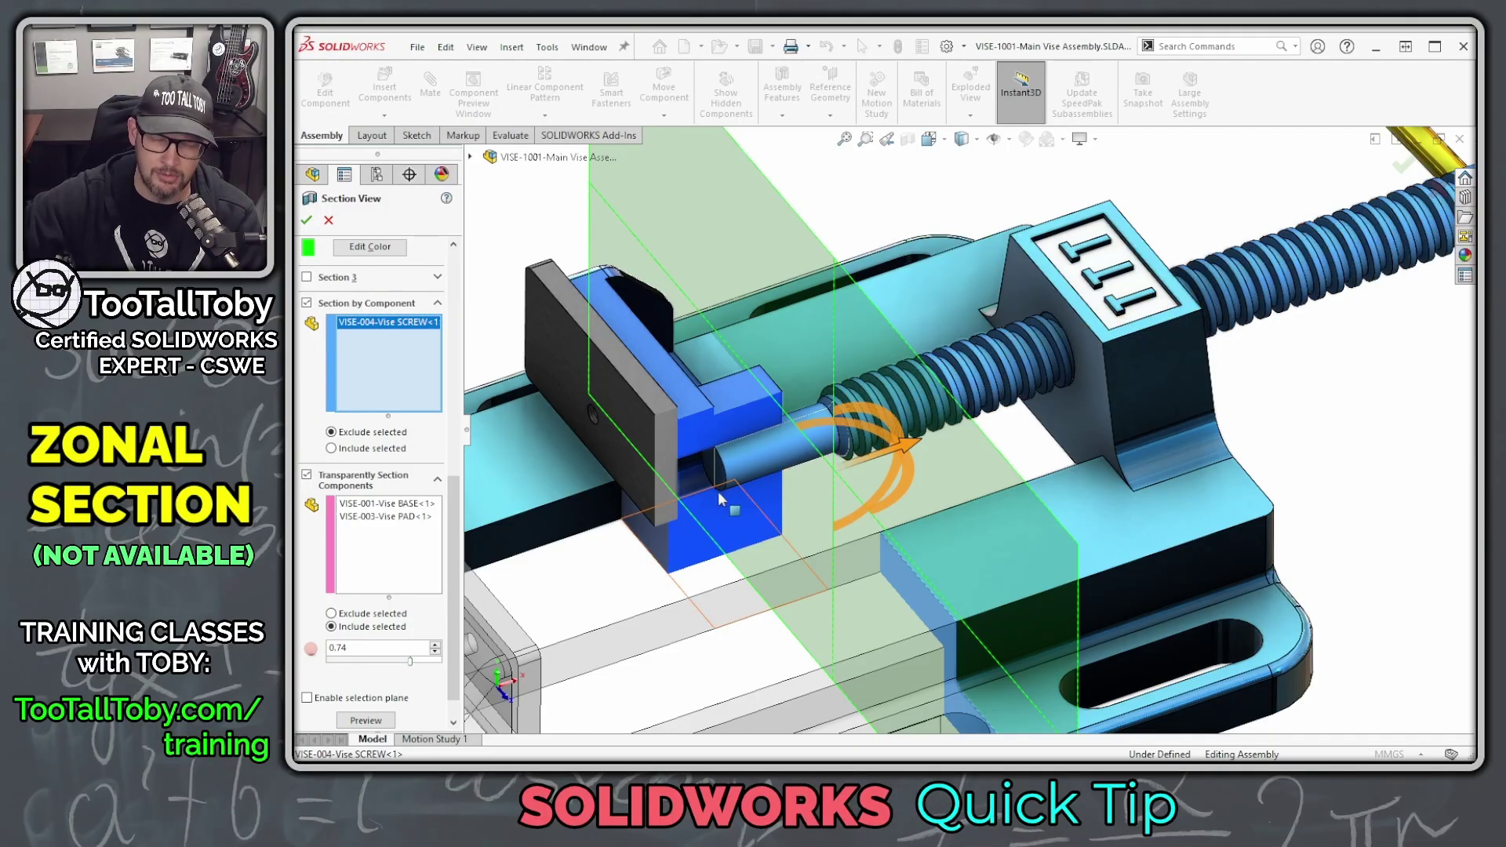
{"action": "scroll", "coordinate": [1012, 408], "scroll_direction": "up", "scroll_amount": 6}
{"action": "middle_click_drag", "start_coordinate": [964, 612], "coordinate": [990, 543]}
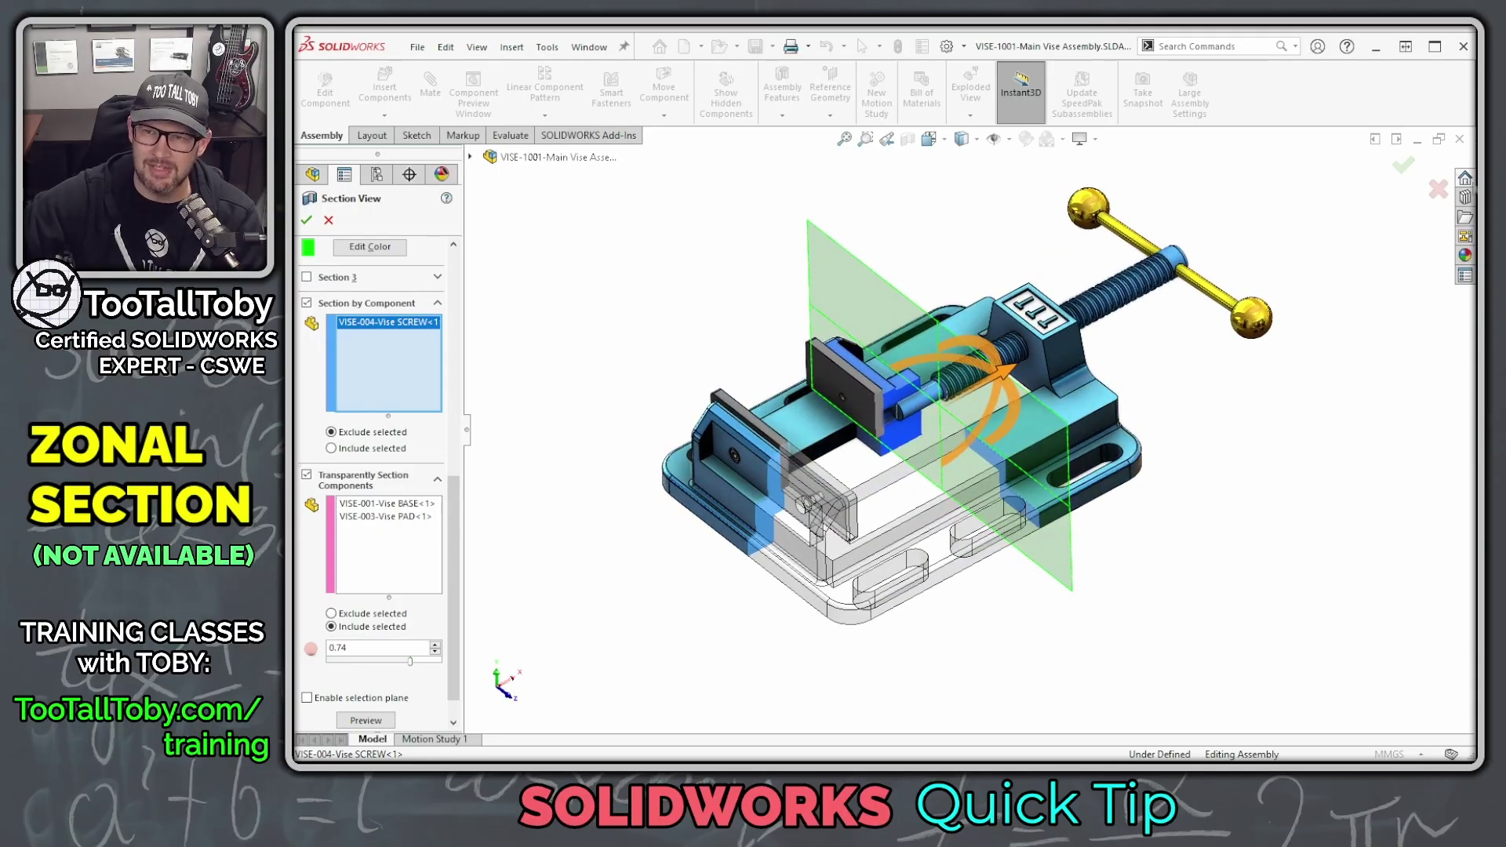
{"action": "left_click", "coordinate": [1404, 165]}
{"action": "middle_click_drag", "start_coordinate": [1235, 562], "coordinate": [1201, 534]}
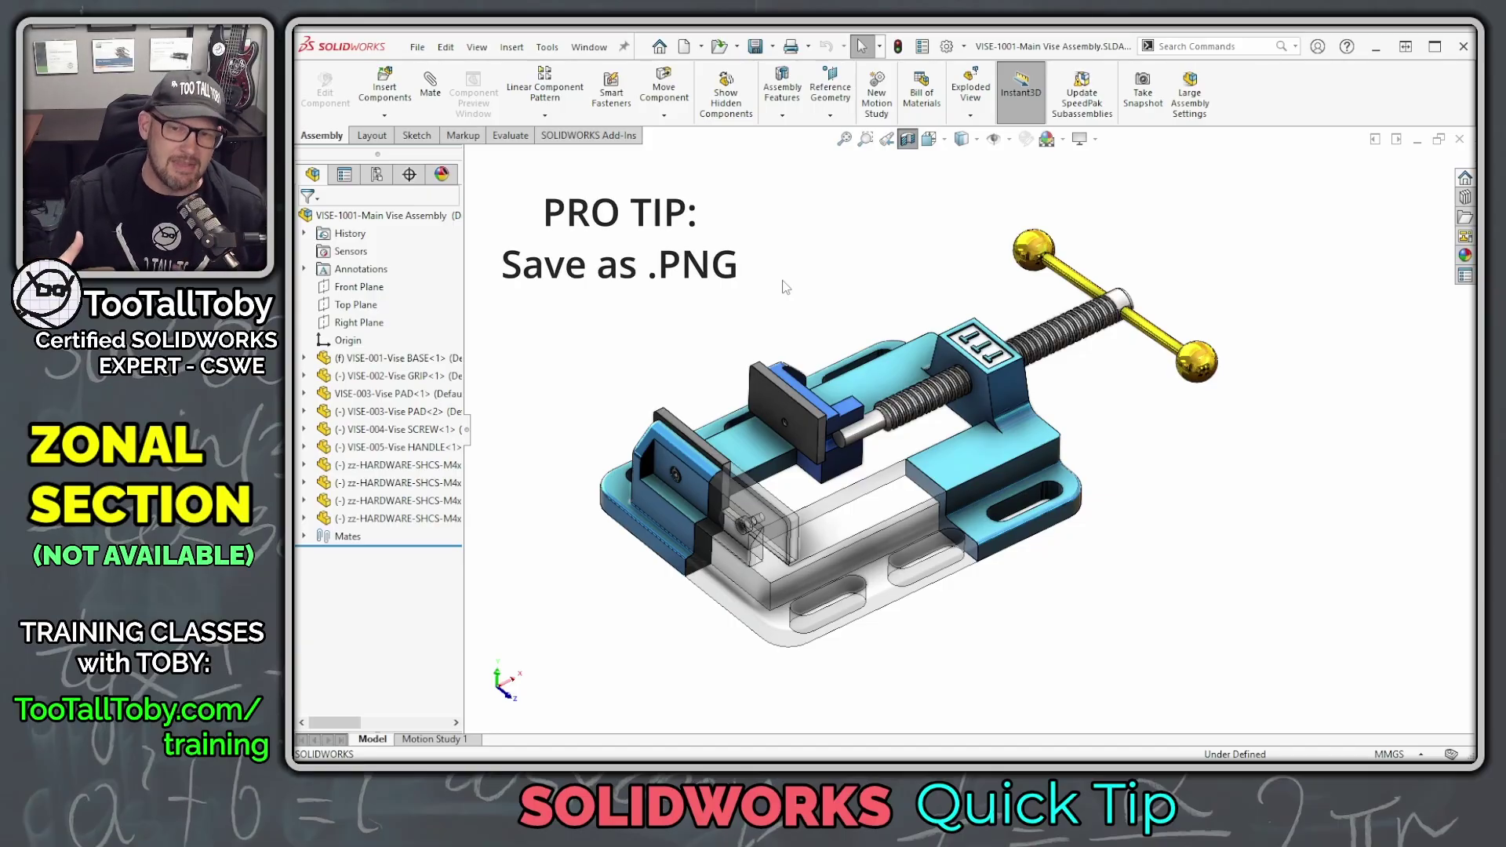
{"action": "scroll", "coordinate": [1341, 444], "scroll_direction": "down", "scroll_amount": 2}
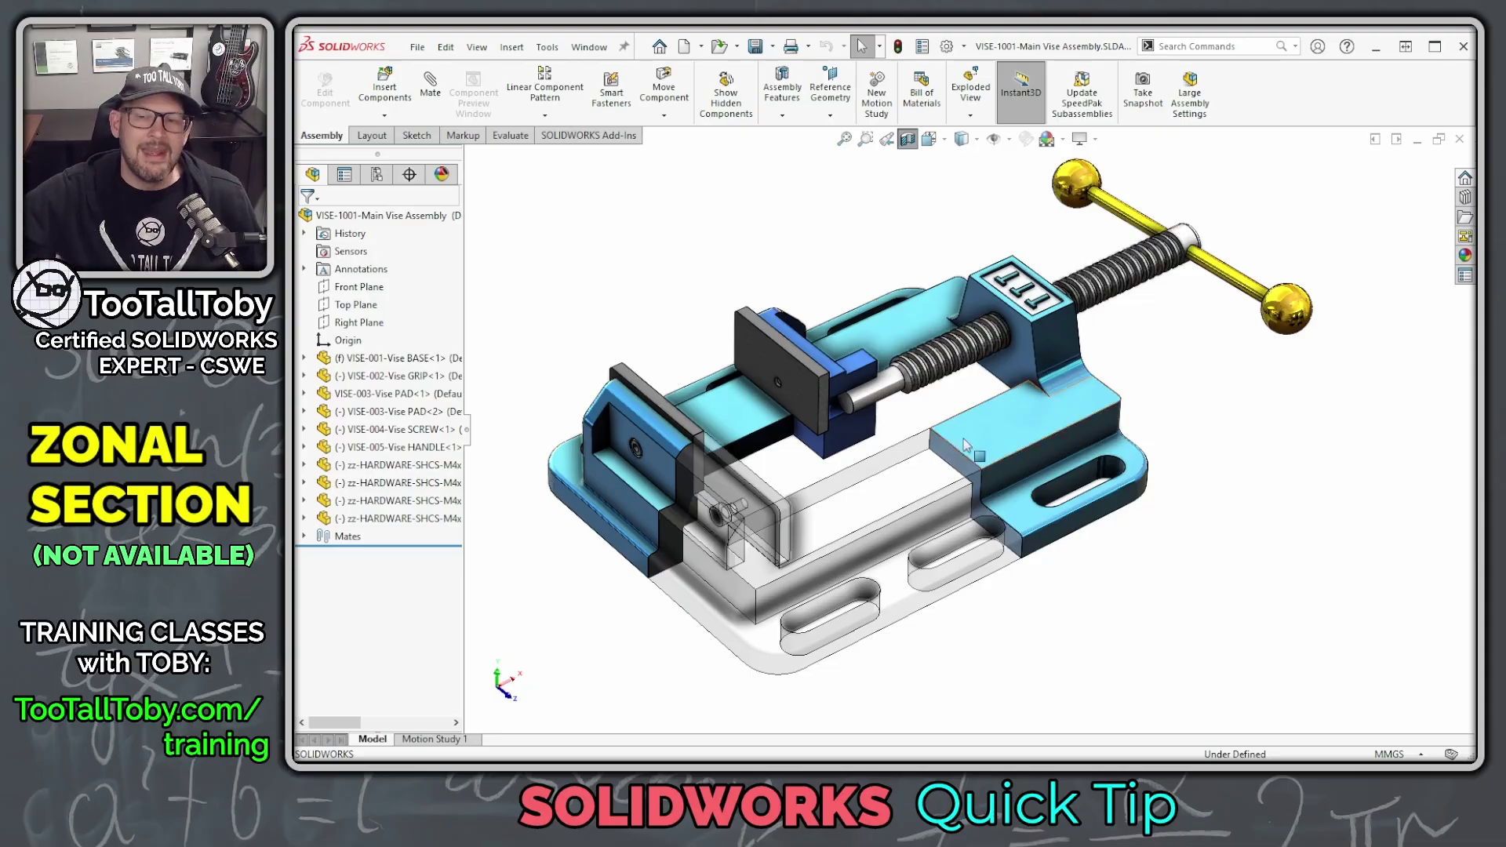
{"action": "key", "text": "f"}
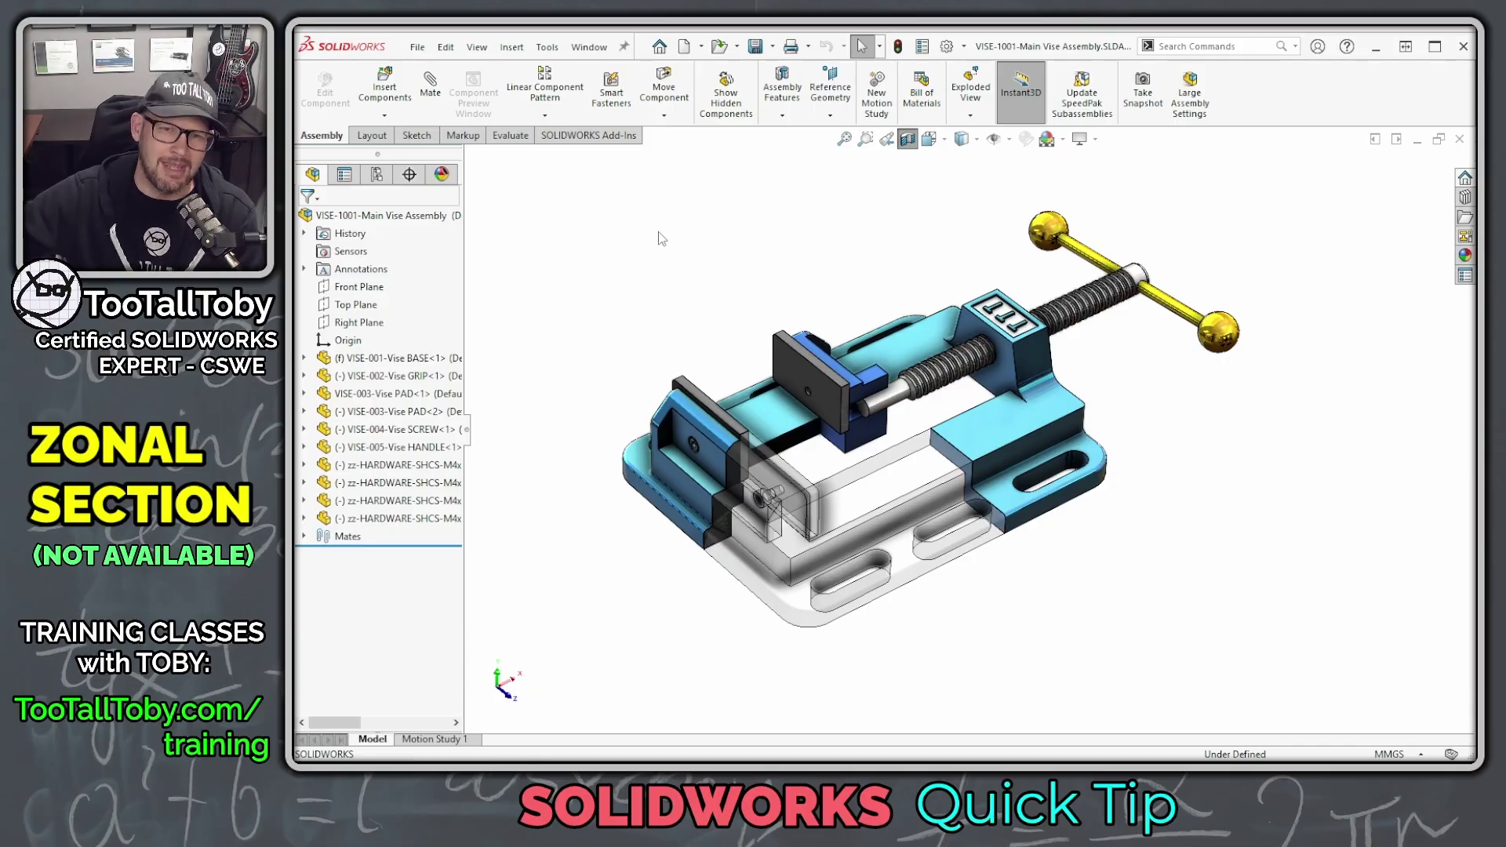
{"action": "right_click", "coordinate": [687, 225]}
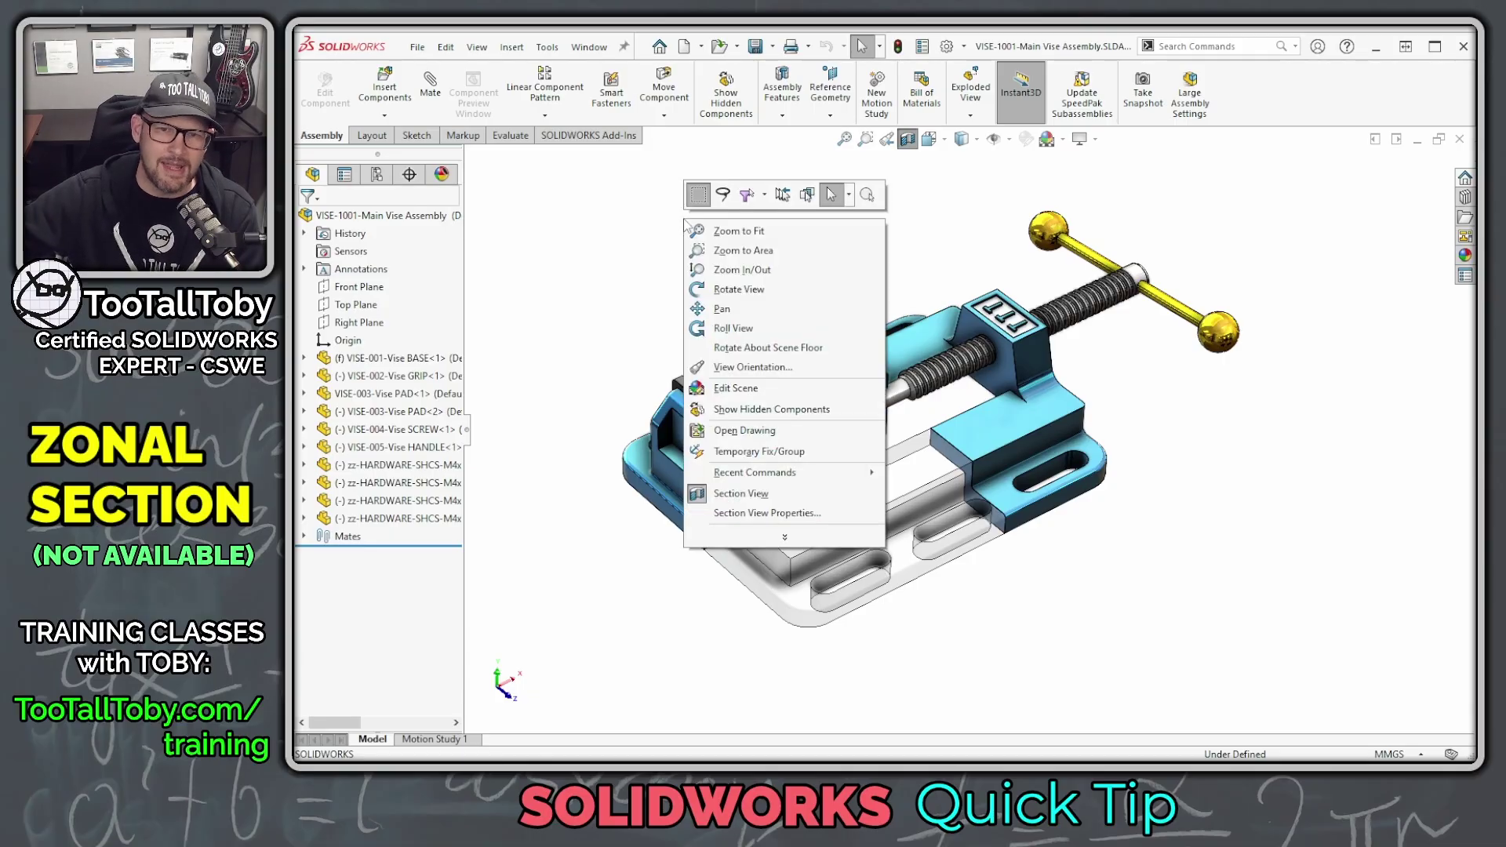
{"action": "left_click", "coordinate": [789, 513]}
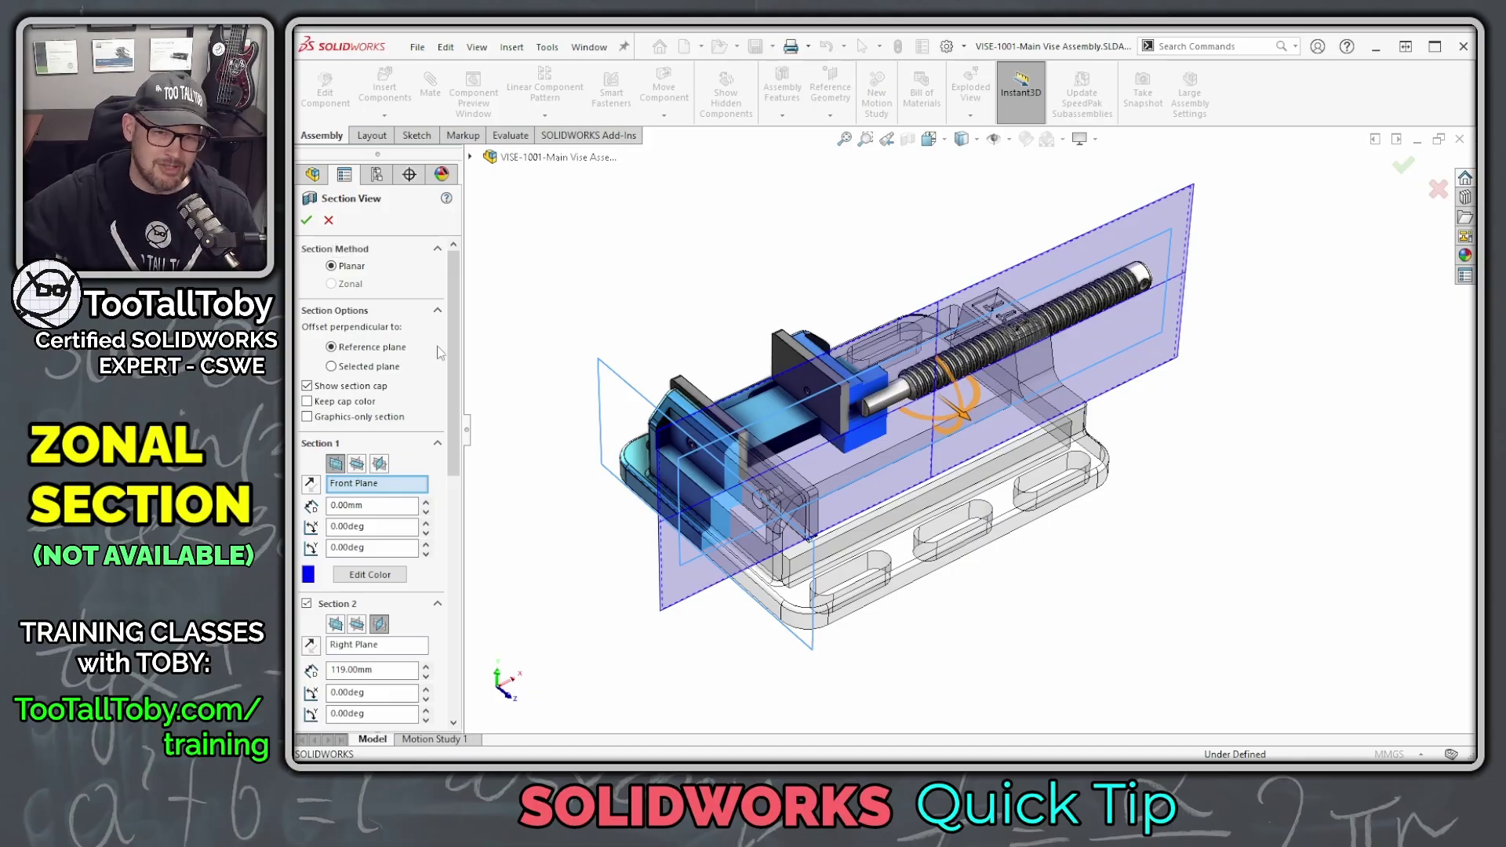
{"action": "left_click_drag", "start_coordinate": [453, 368], "coordinate": [490, 284]}
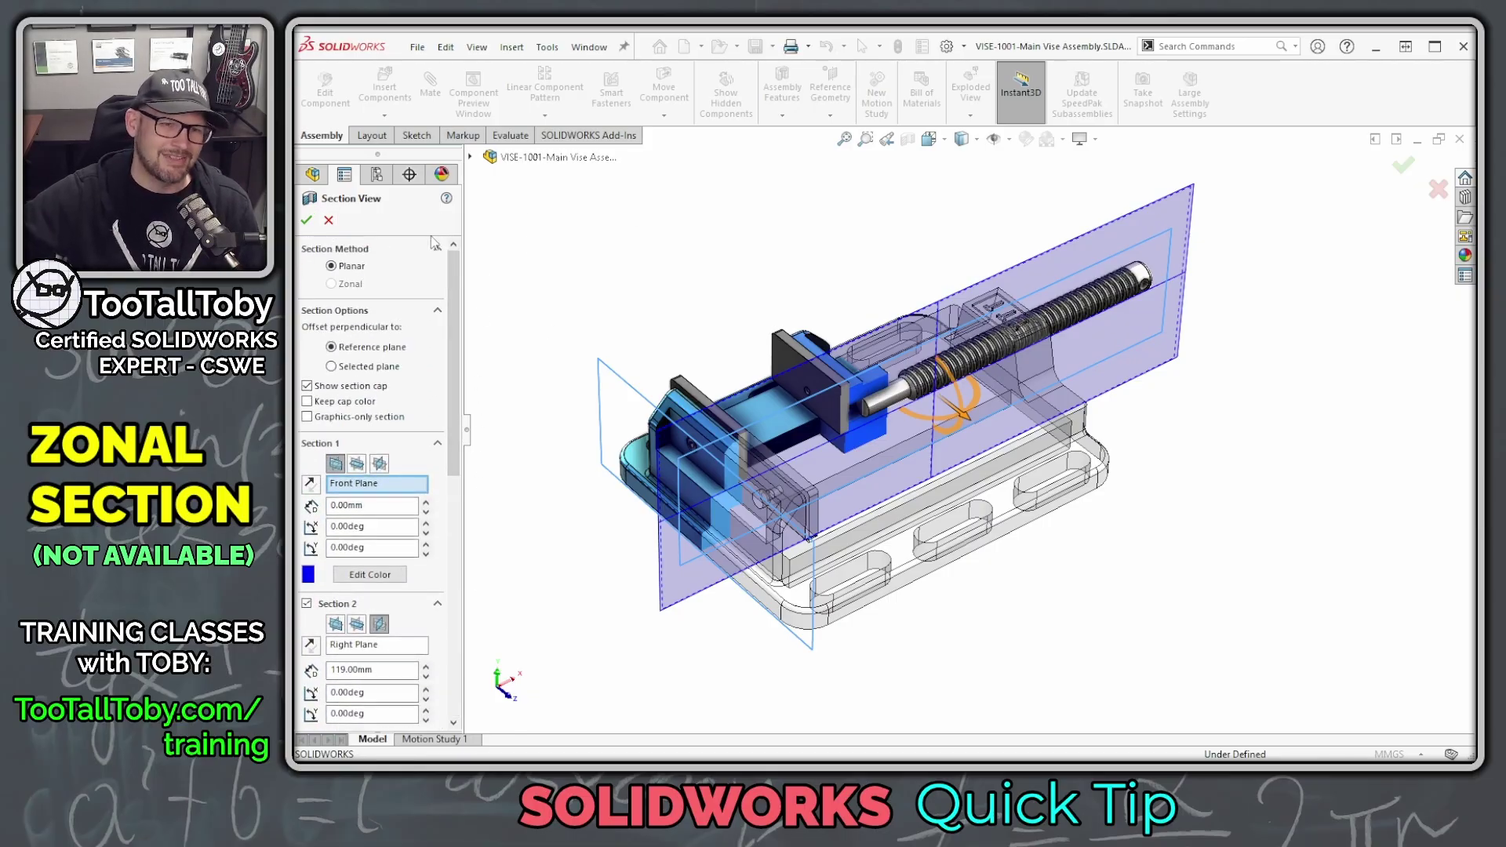
{"action": "left_click", "coordinate": [329, 221]}
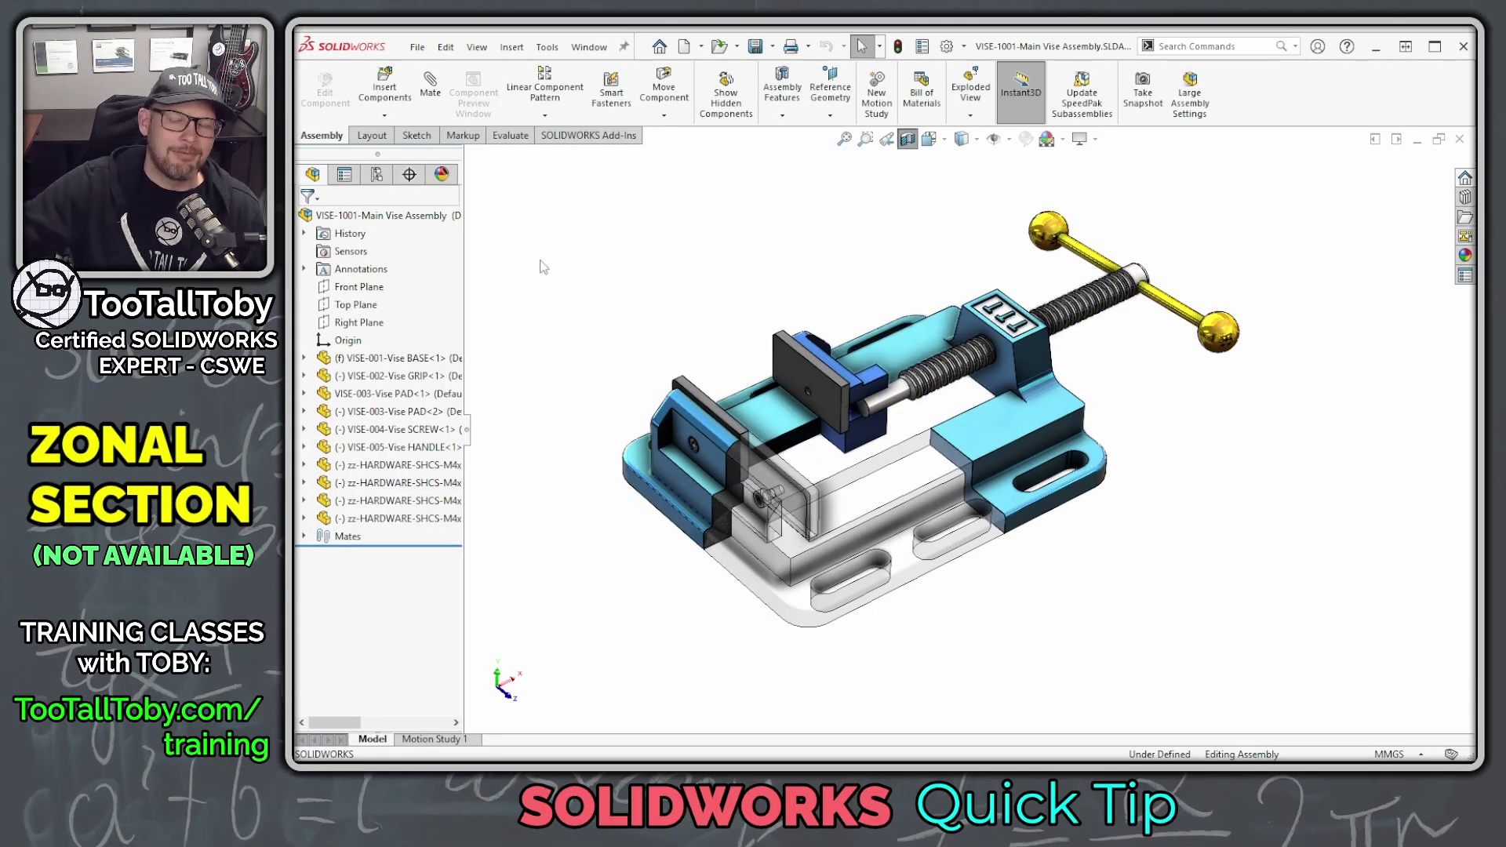